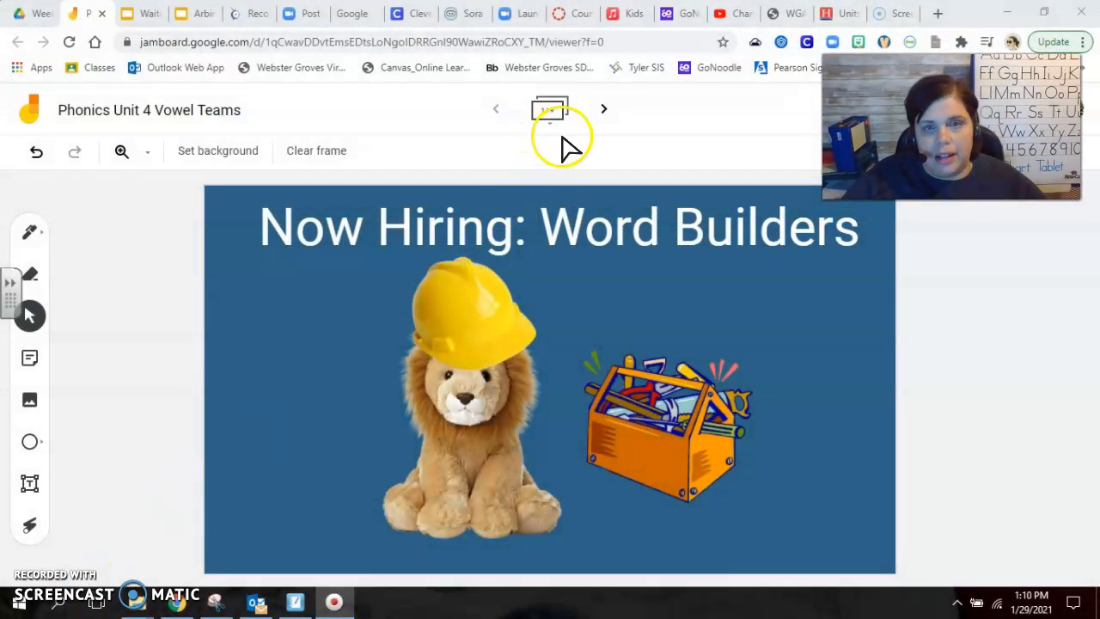
Advance to frame 3, the picture worksheet, to view the picture cards
left_click(604, 110)
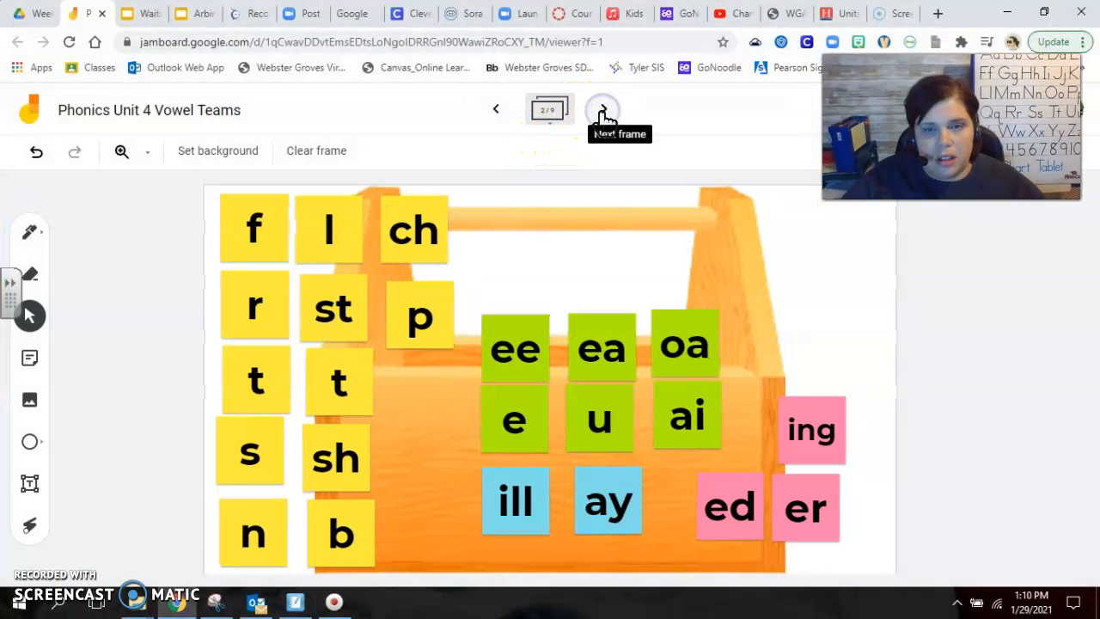
left_click(604, 113)
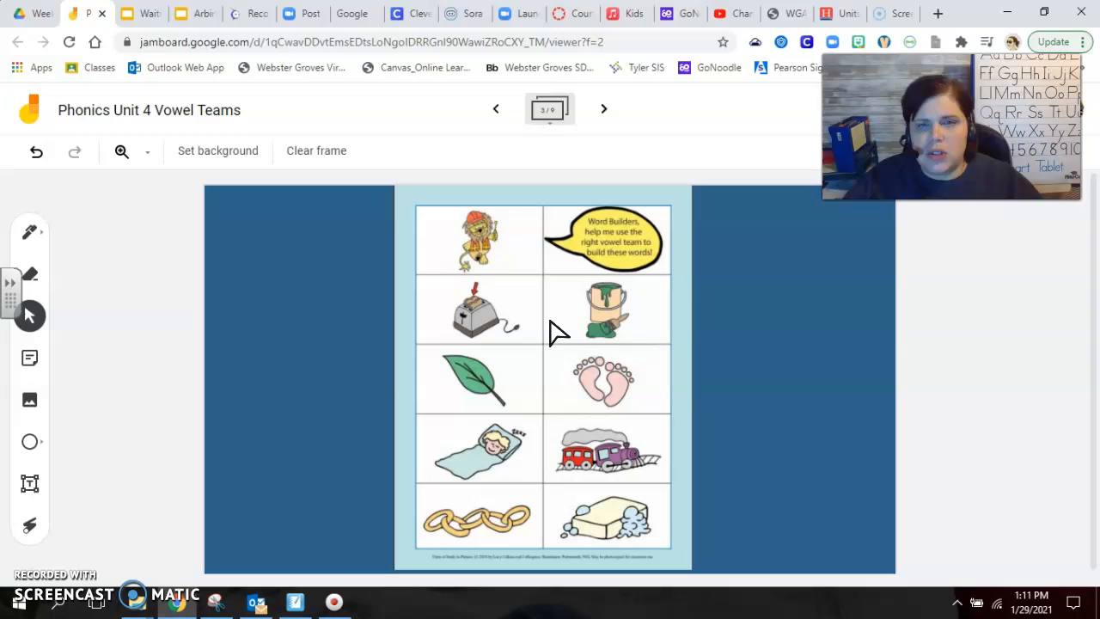
left_click(810, 311)
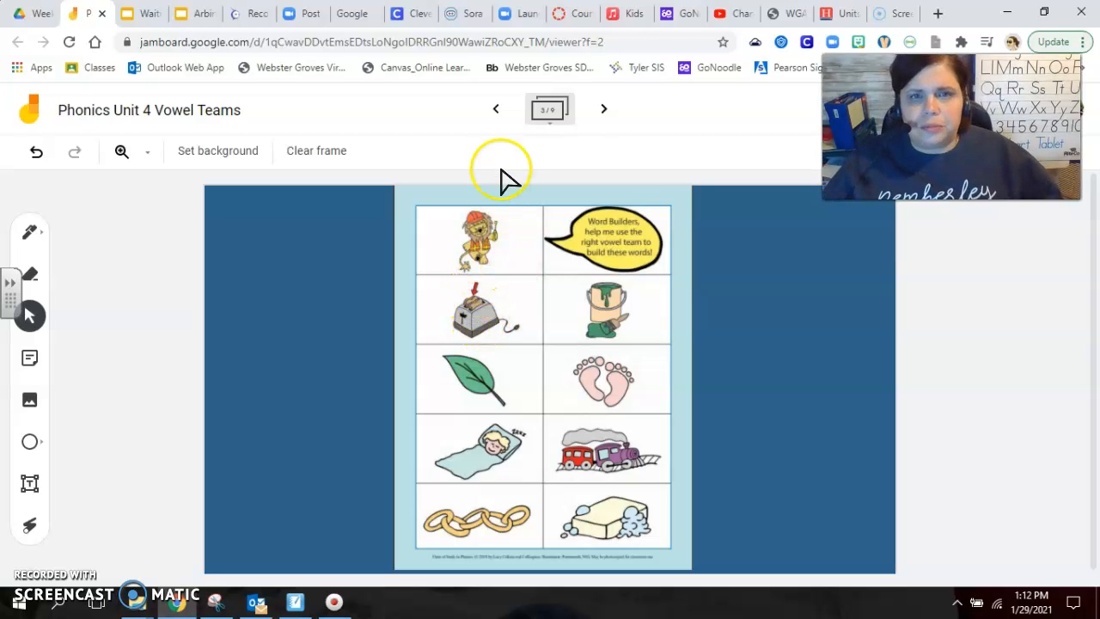
Back on the toolbox frame, line up the t, oa and st notes to spell 'toast'
left_click(497, 109)
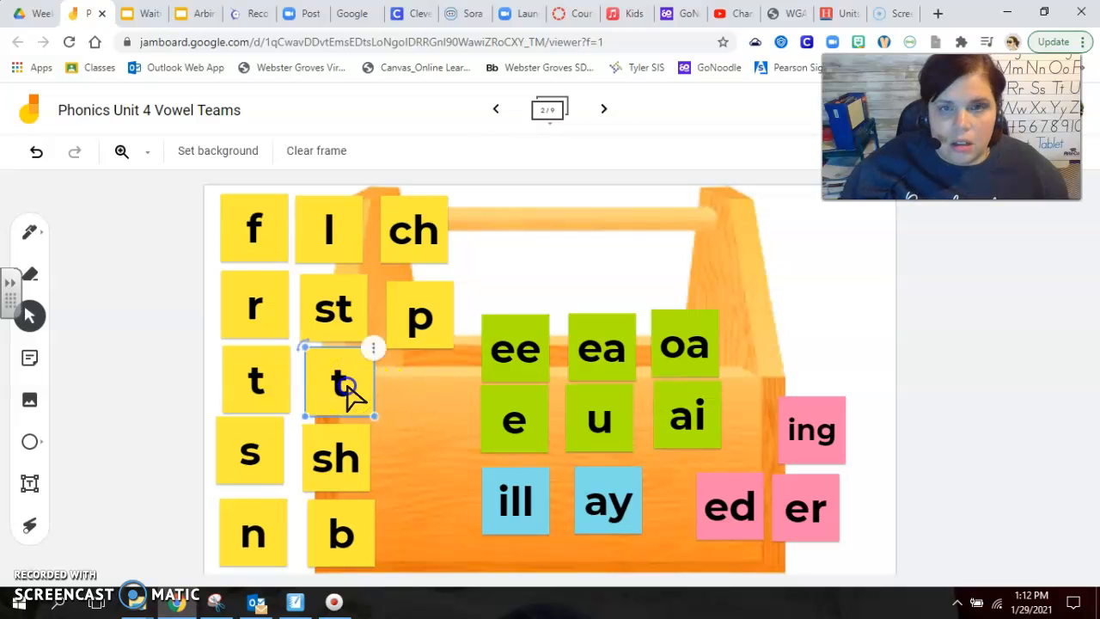
mouse_move(344, 384)
left_mouse_down()
mouse_move(544, 246)
mouse_move(572, 245)
left_mouse_up()
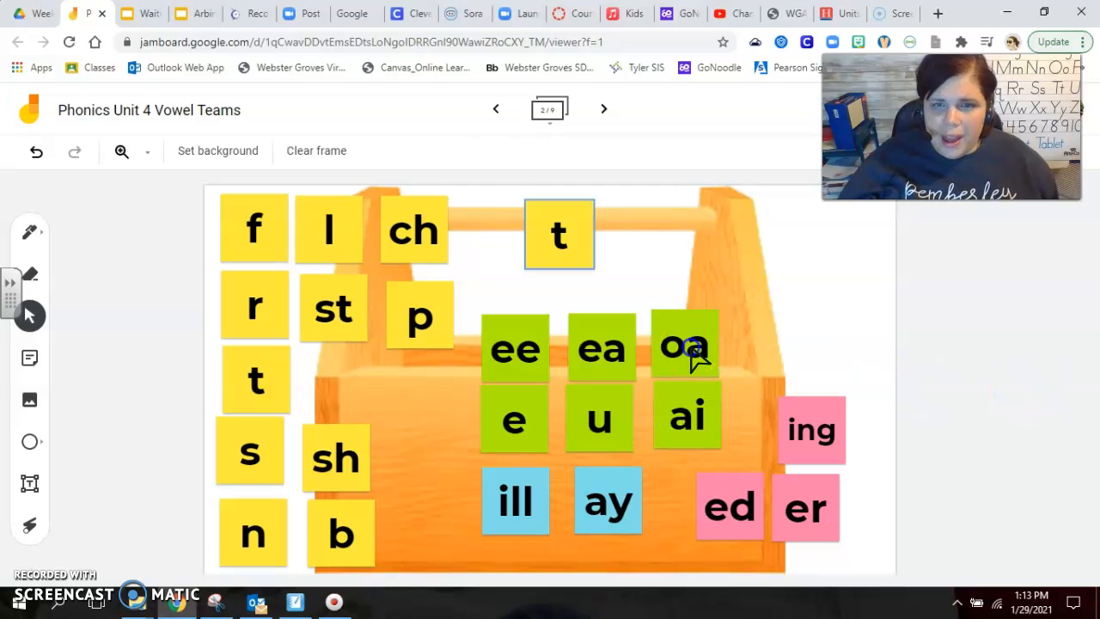
left_click_drag(685, 348, 640, 249)
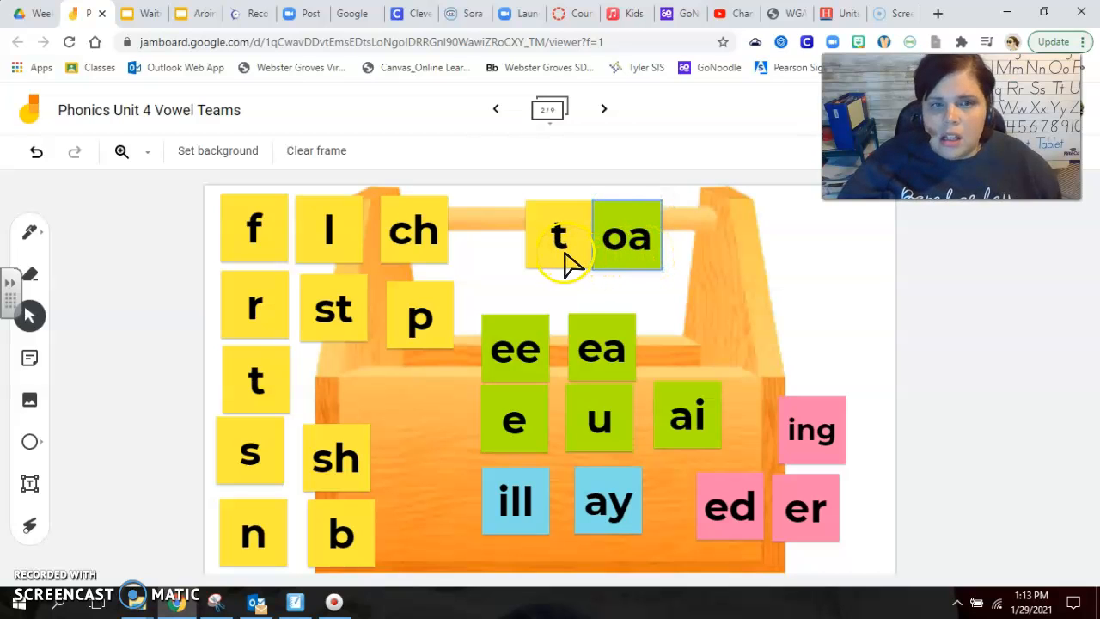
left_click(721, 273)
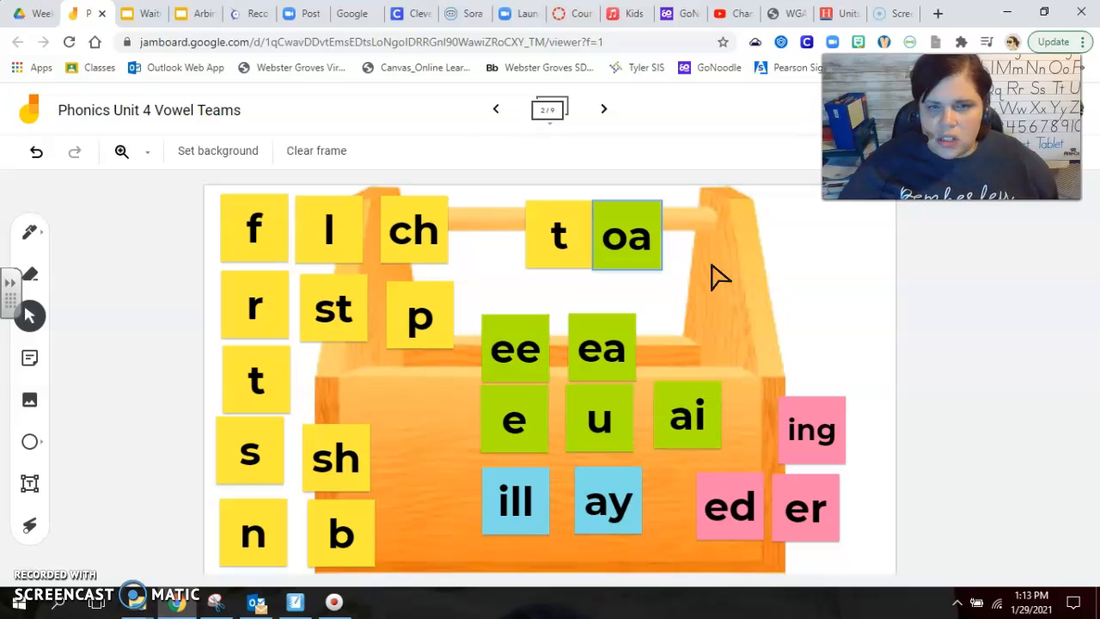
left_click_drag(335, 311, 701, 239)
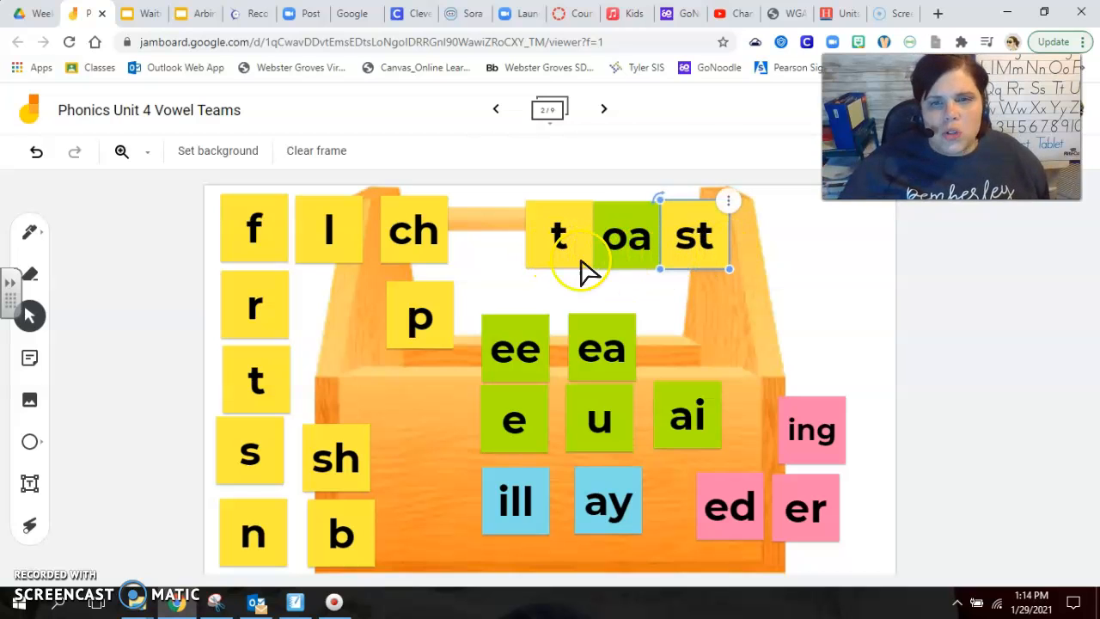
On the worksheet frame, choose the marker pen with red ink
left_click(604, 109)
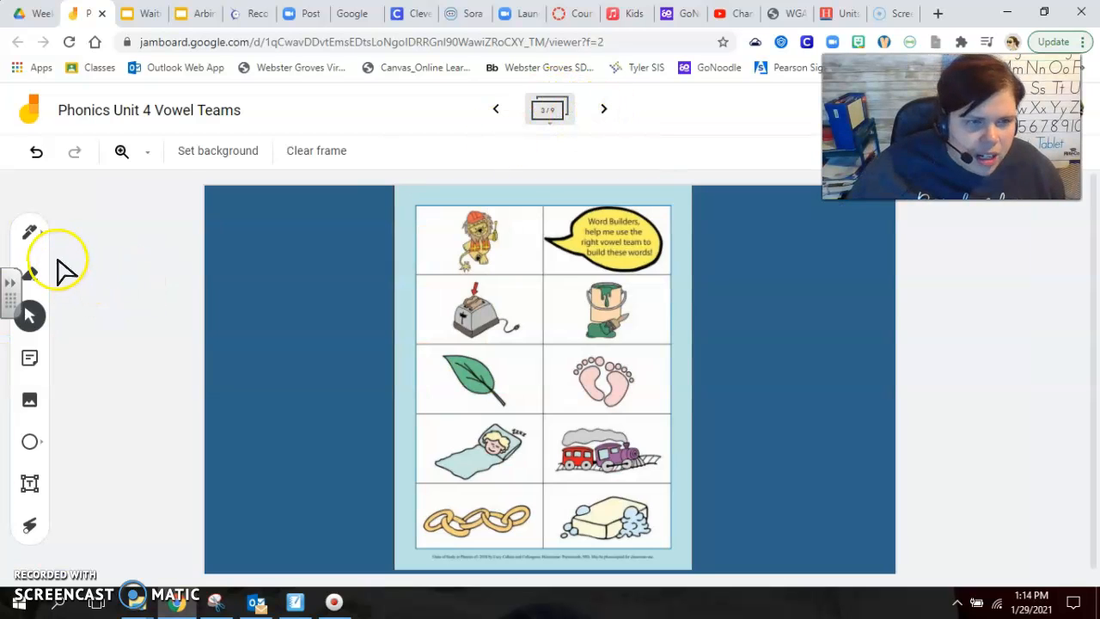
left_click(30, 234)
left_click(32, 237)
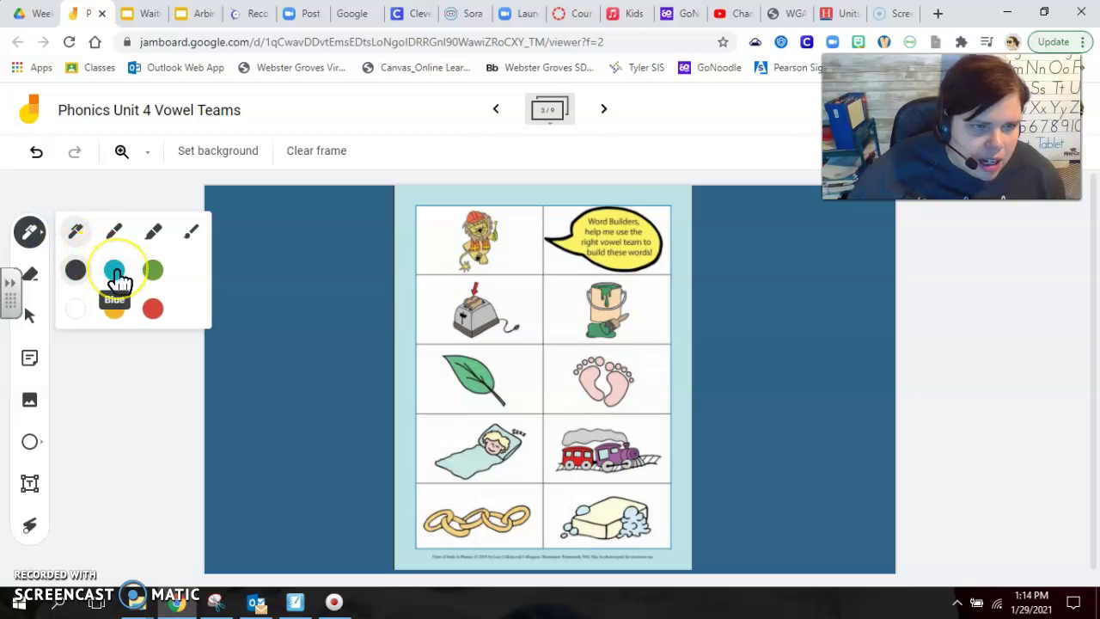
left_click(113, 232)
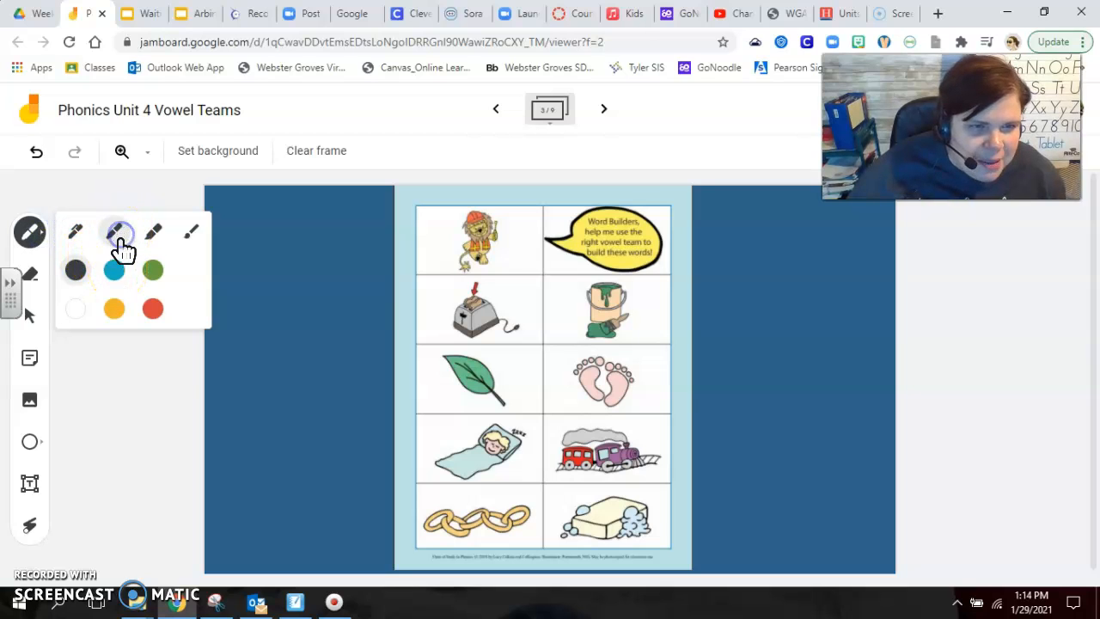
left_click(152, 308)
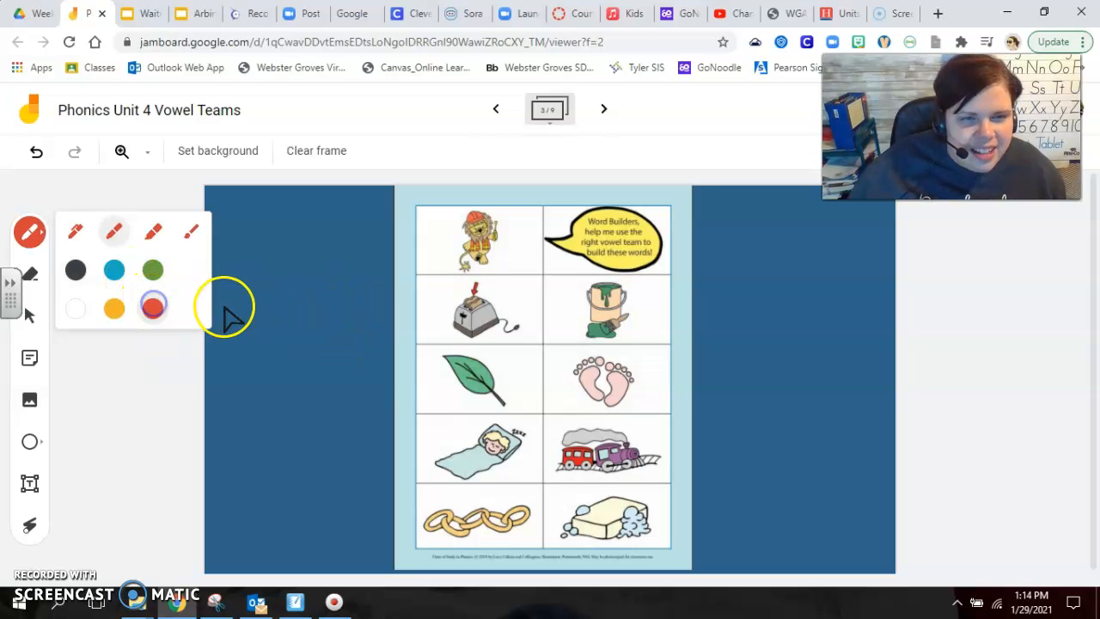
left_click(152, 309)
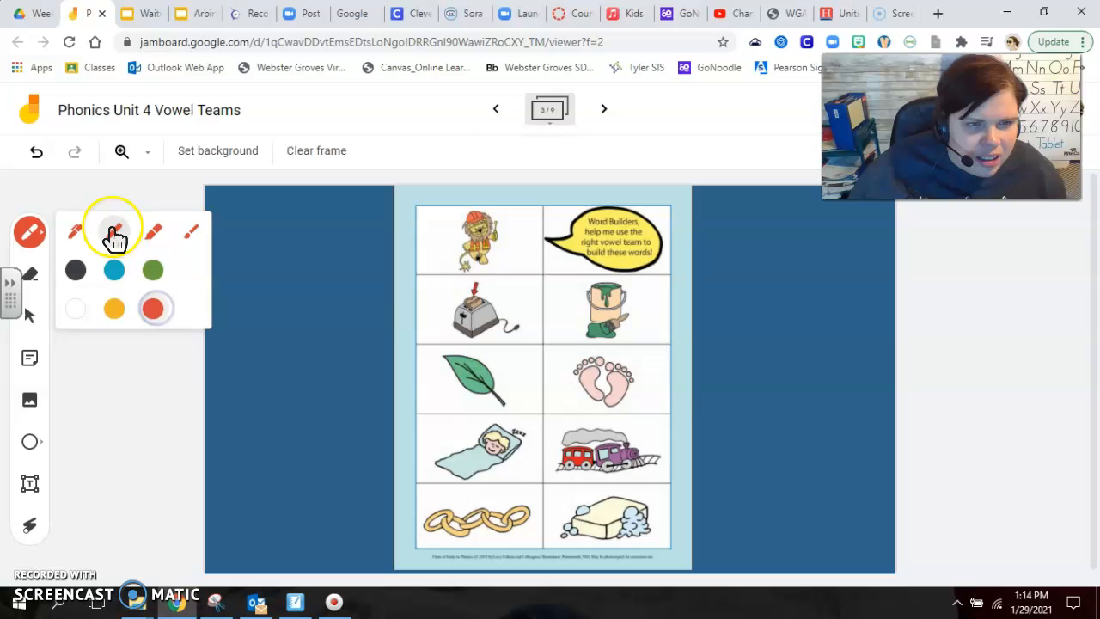
left_click(114, 232)
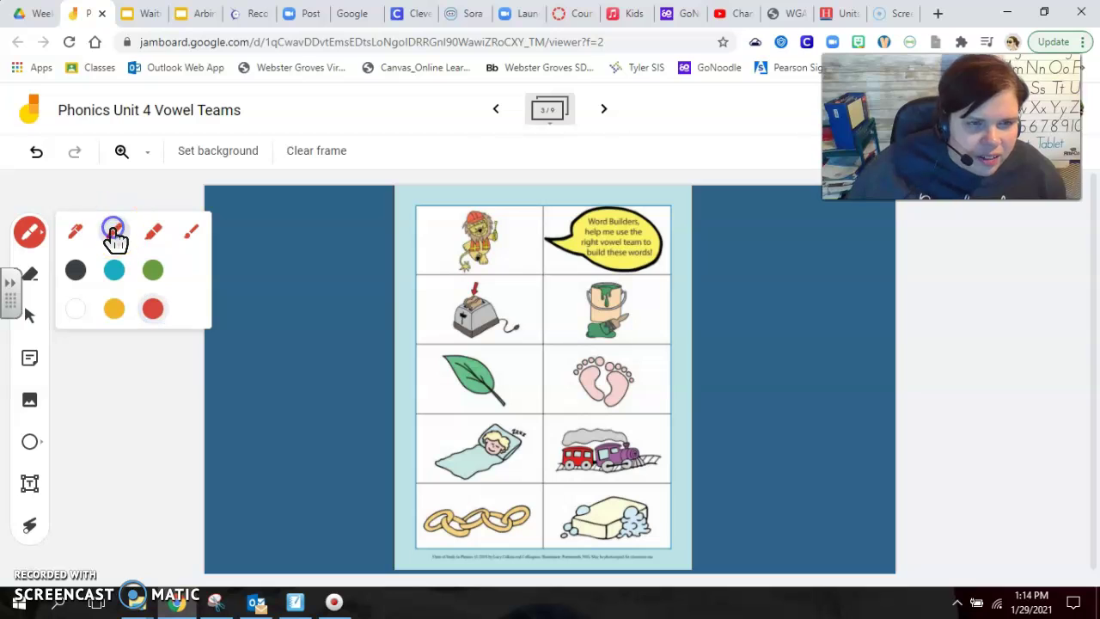
Handwrite the word 'toast' in red to the left of the picture cards
left_click(275, 283)
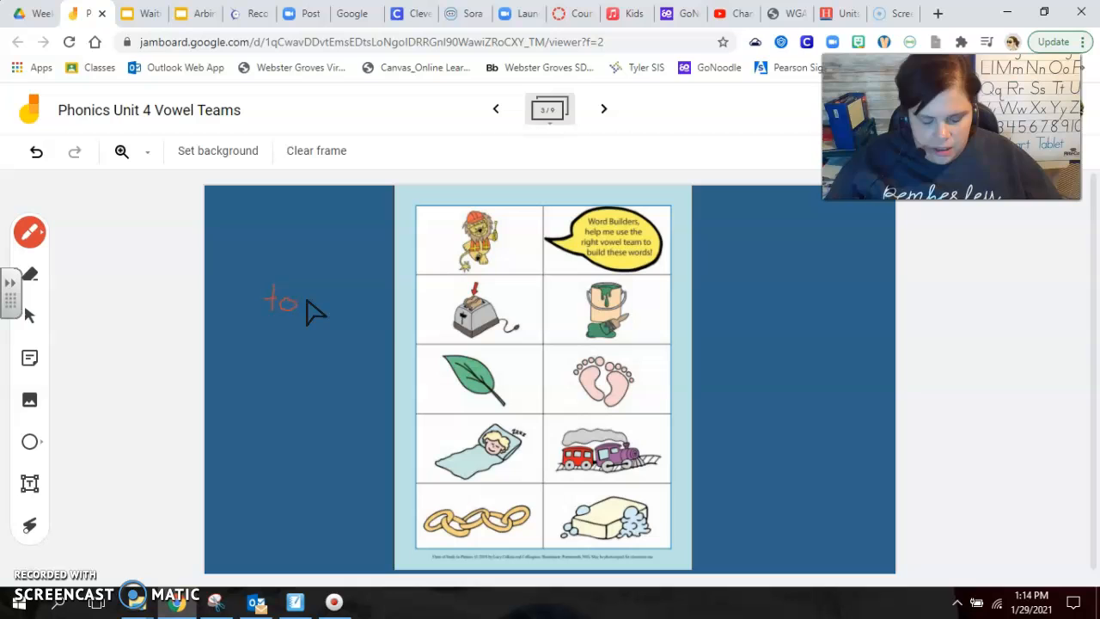
left_click(305, 302)
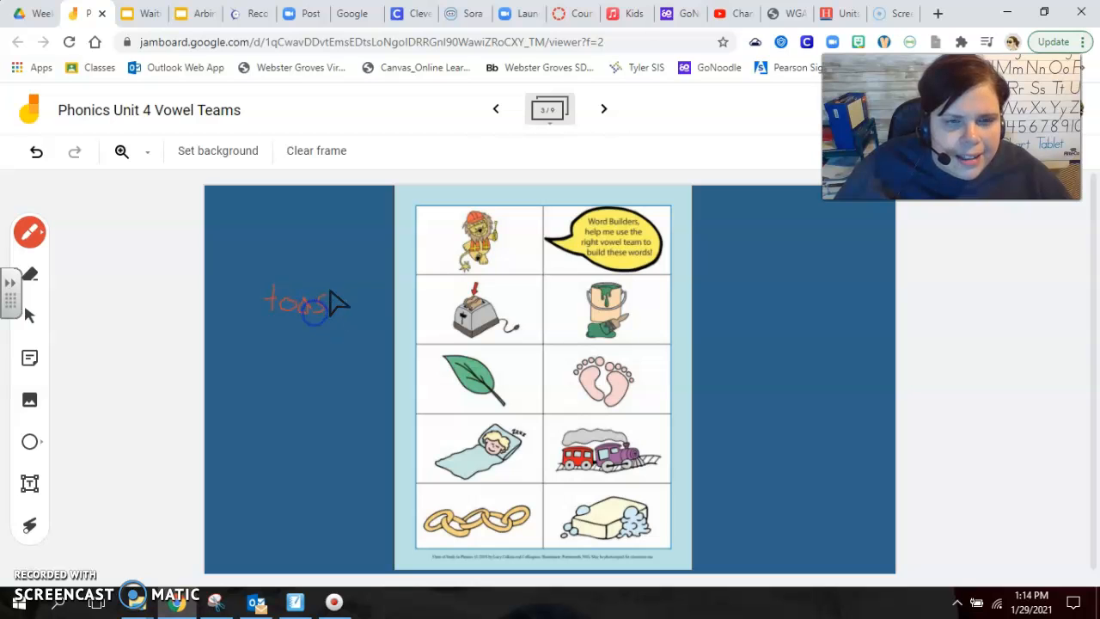
left_click_drag(331, 277, 335, 292)
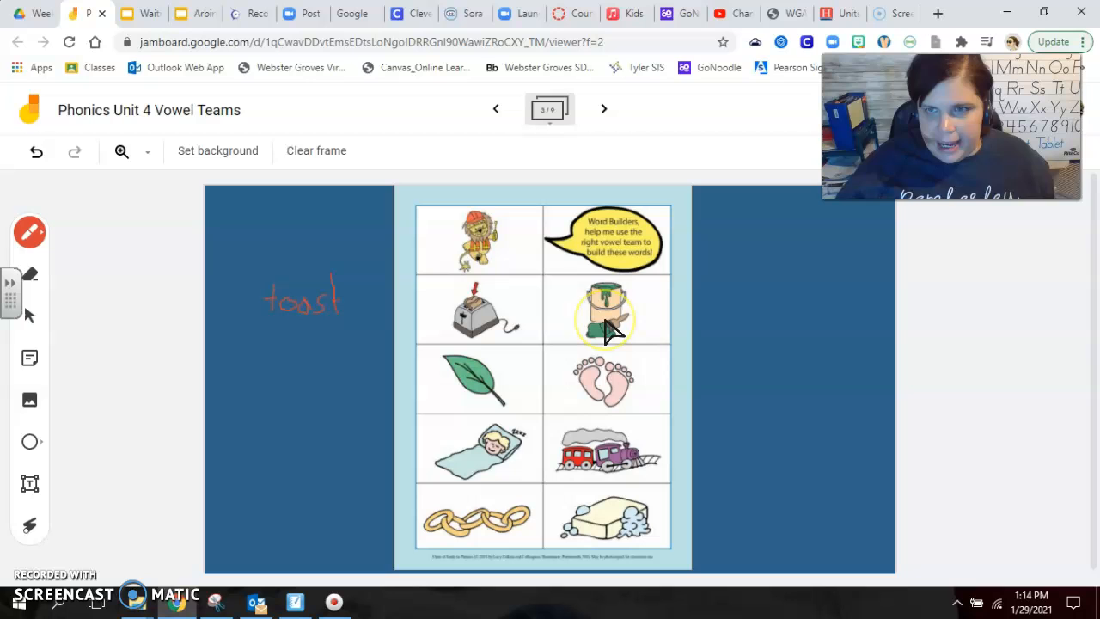
Return to the toolbox frame, undo a stray red stroke and switch back to the select tool
left_click(496, 109)
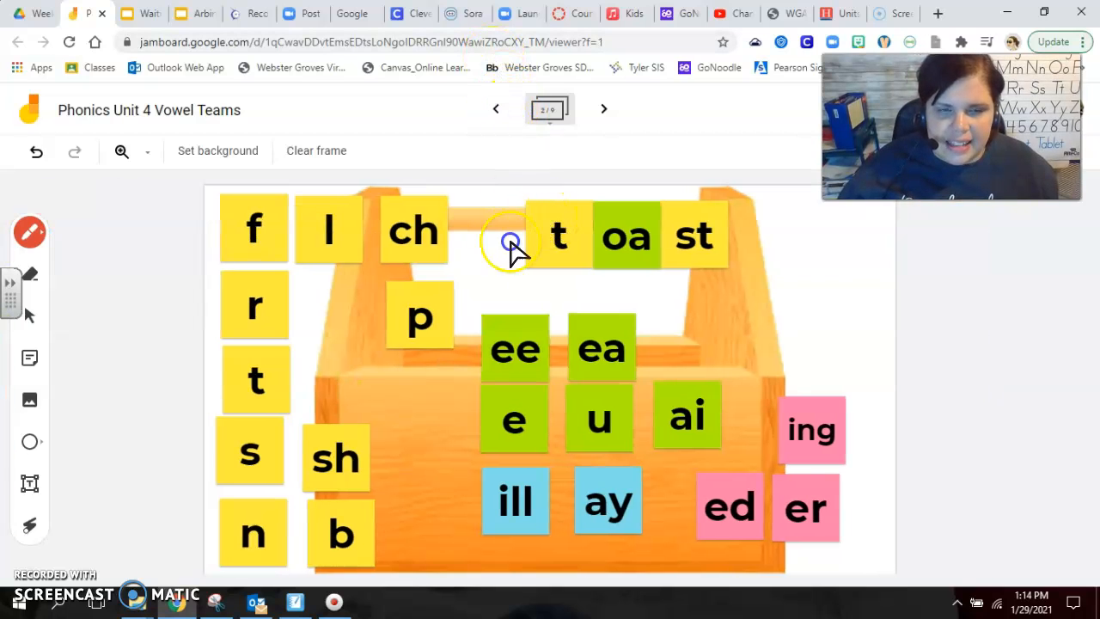
left_click_drag(531, 232, 359, 304)
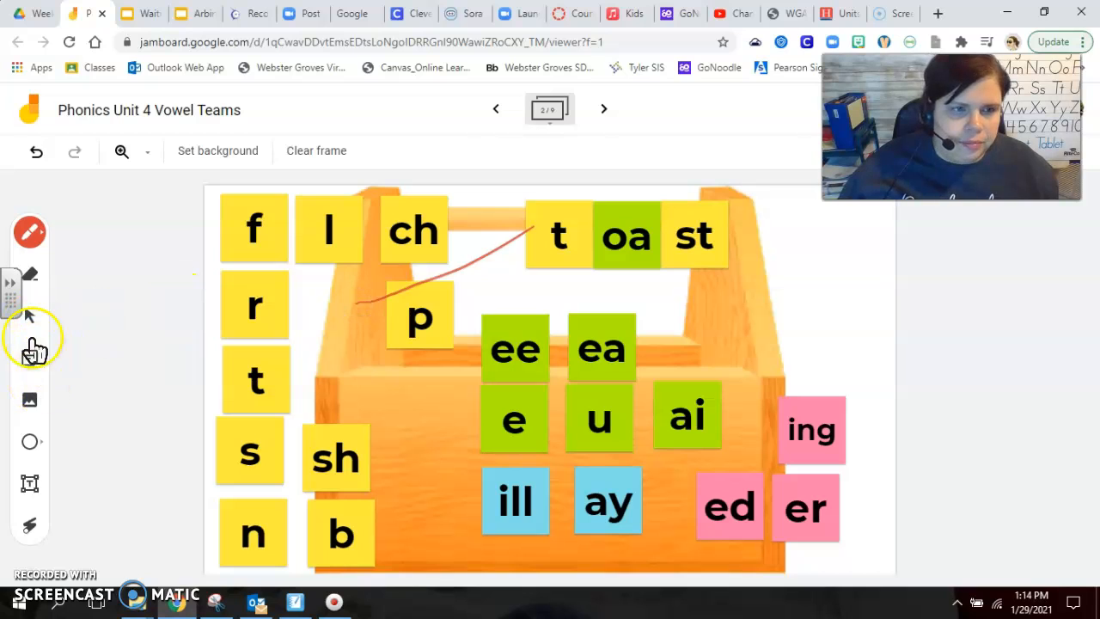
left_click(28, 315)
left_click(36, 151)
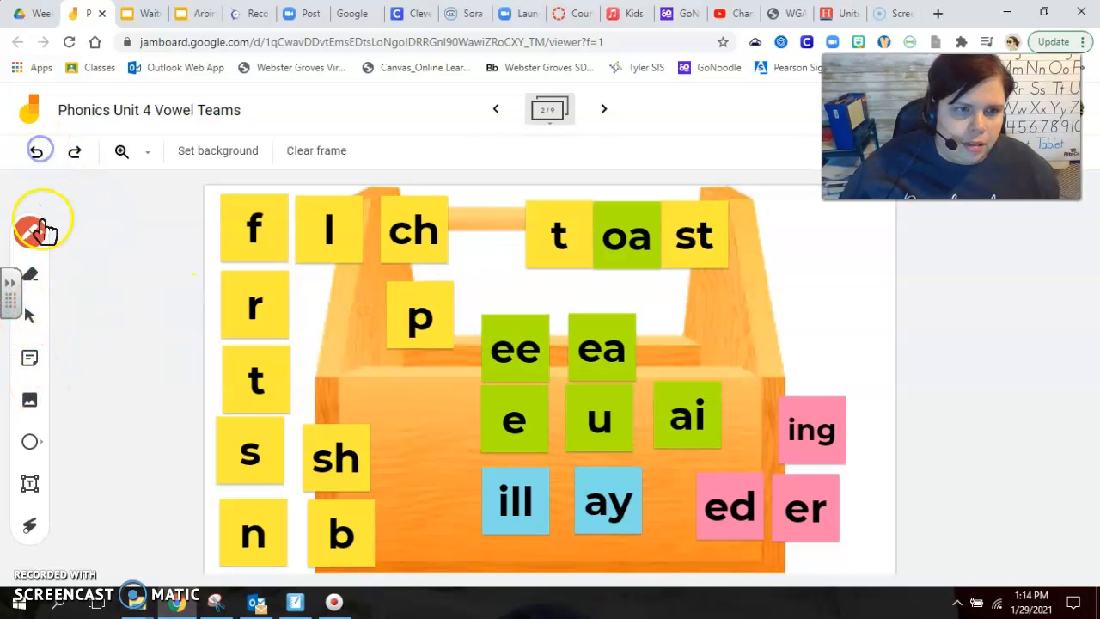
left_click(29, 232)
left_click(30, 315)
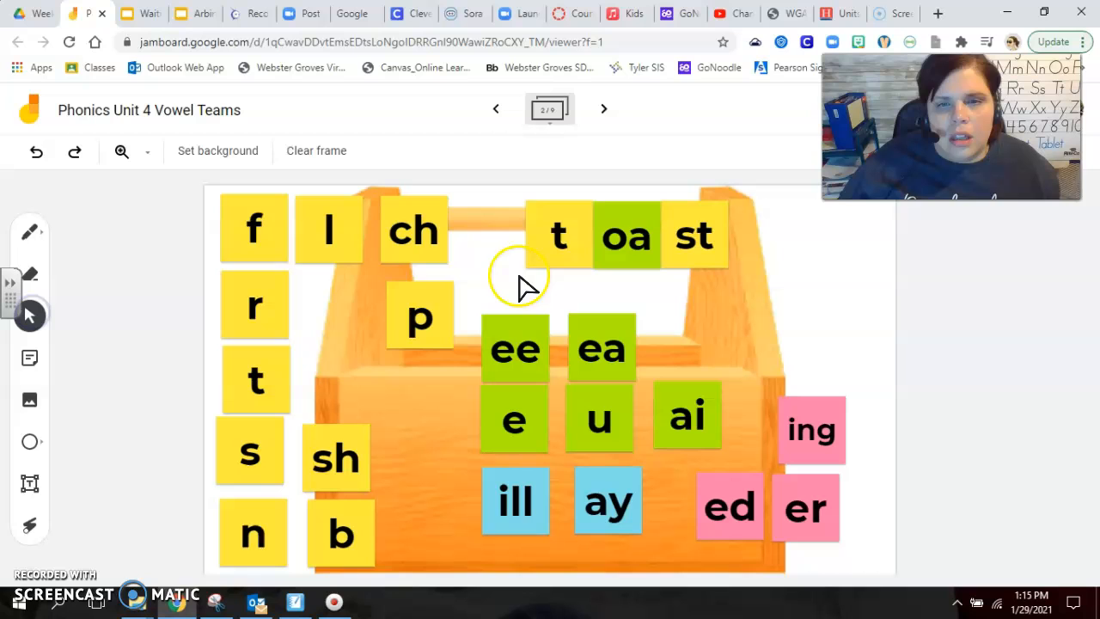
Return the t, oa and st notes from 'toast' to their home spots in the toolbox
mouse_move(550, 237)
left_mouse_down()
mouse_move(344, 345)
mouse_move(314, 337)
left_mouse_up()
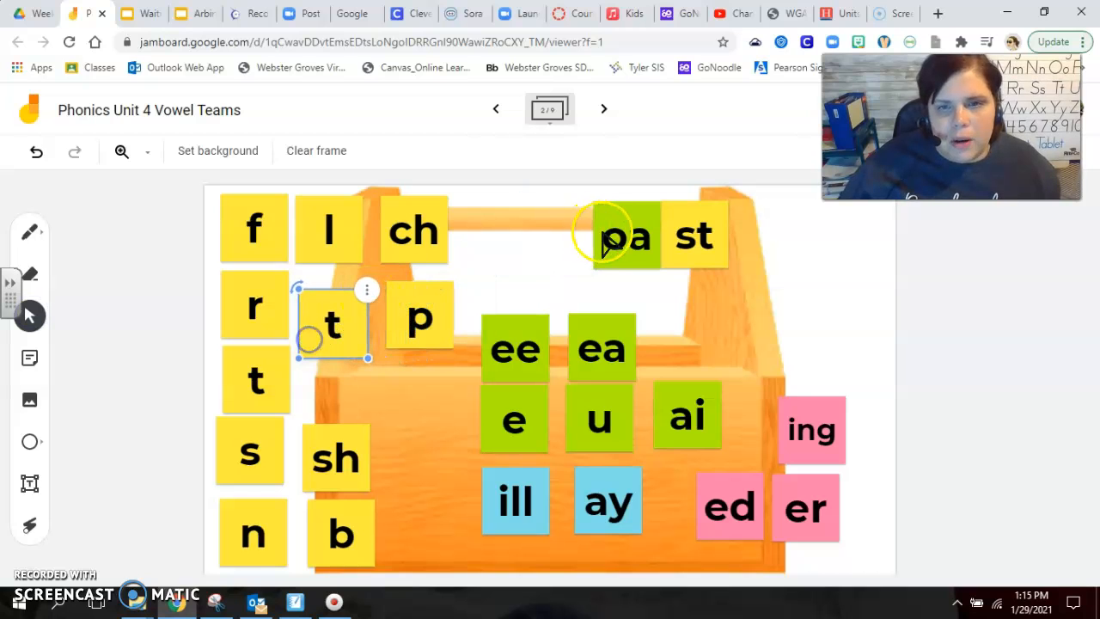
left_click_drag(617, 237, 679, 348)
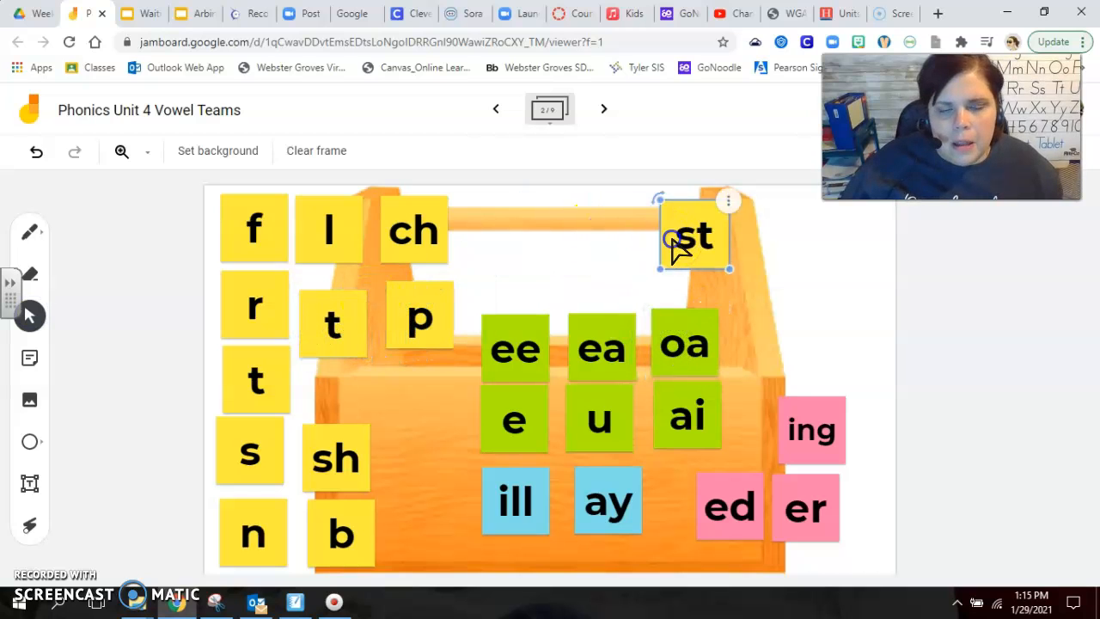
left_click_drag(679, 239, 319, 406)
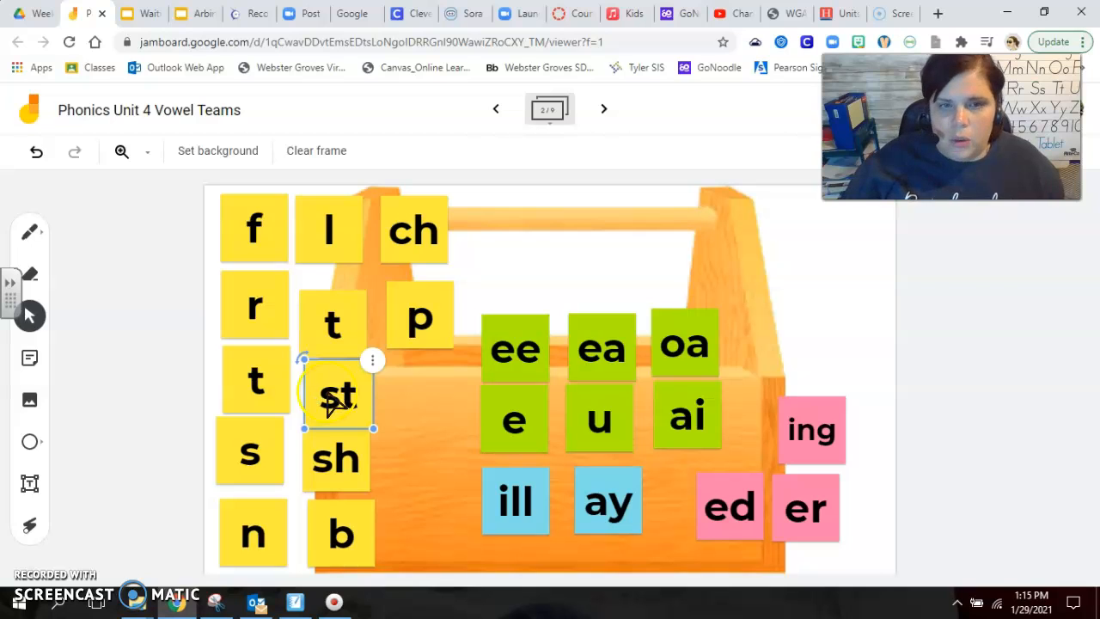
left_click(421, 399)
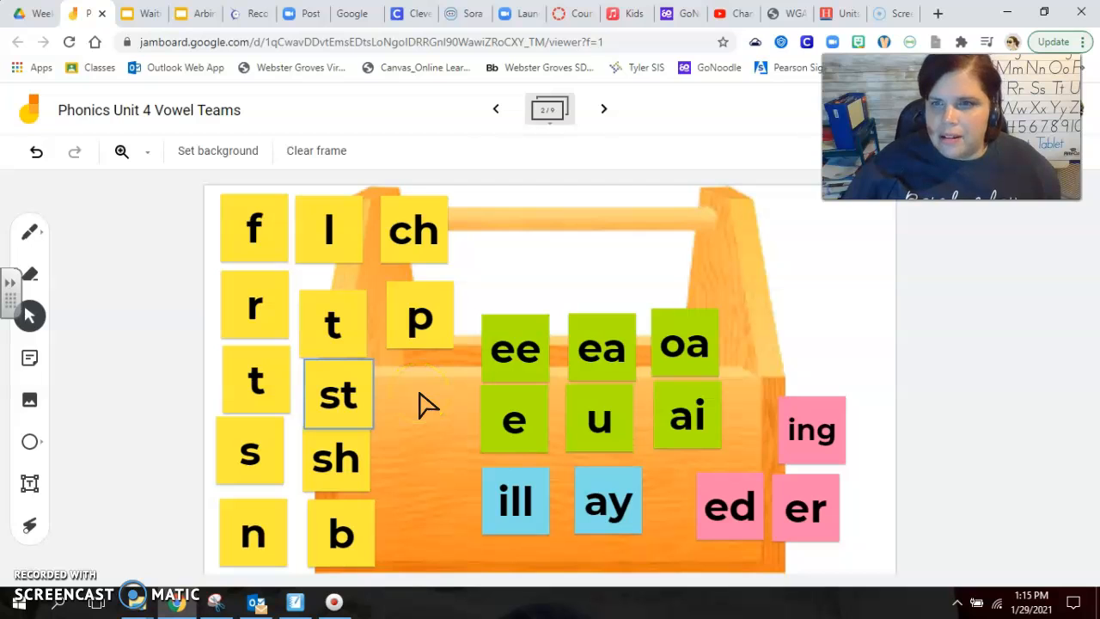
Line up the p, ai, n and t notes across the top to spell 'paint'
left_click_drag(421, 331, 528, 258)
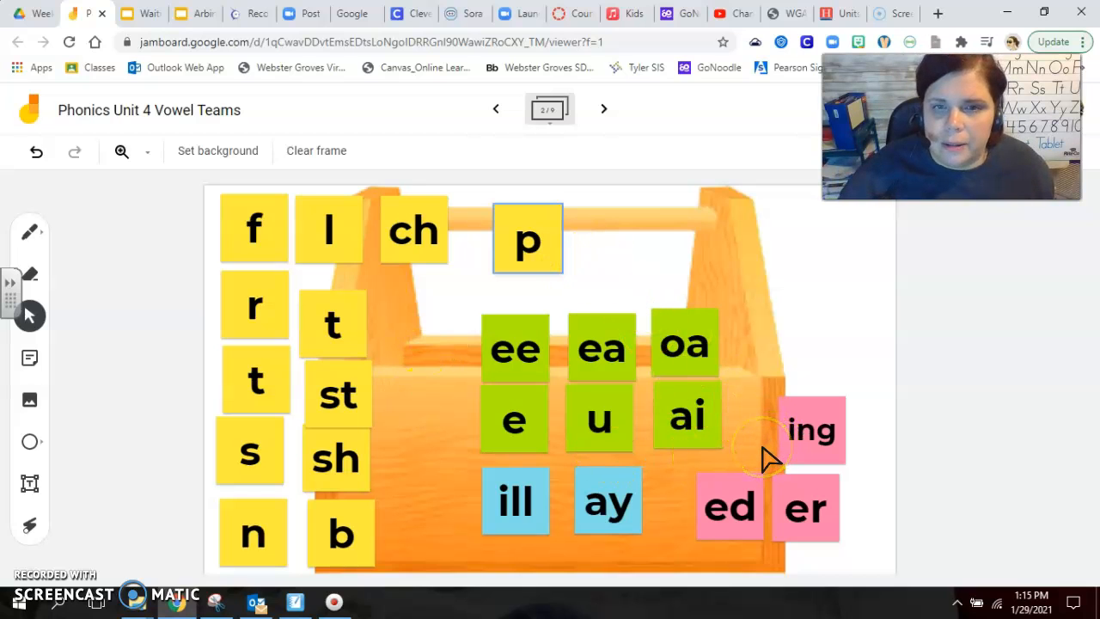
mouse_move(698, 430)
left_mouse_down()
mouse_move(626, 265)
mouse_move(617, 273)
left_mouse_up()
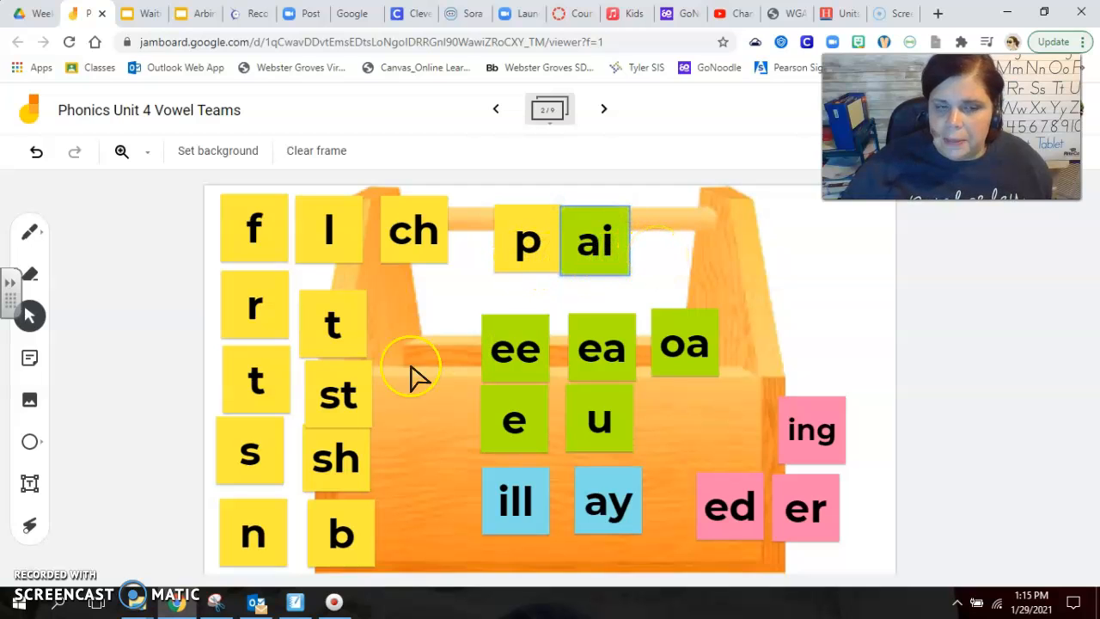
mouse_move(254, 534)
left_mouse_down()
mouse_move(555, 393)
mouse_move(649, 250)
left_mouse_up()
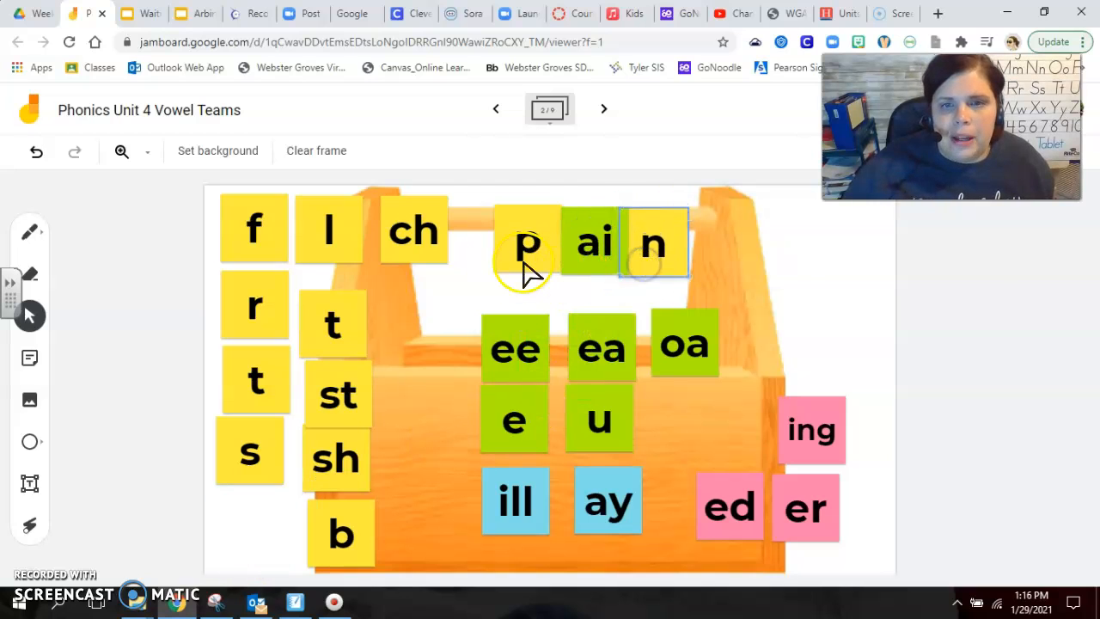
left_click(718, 269)
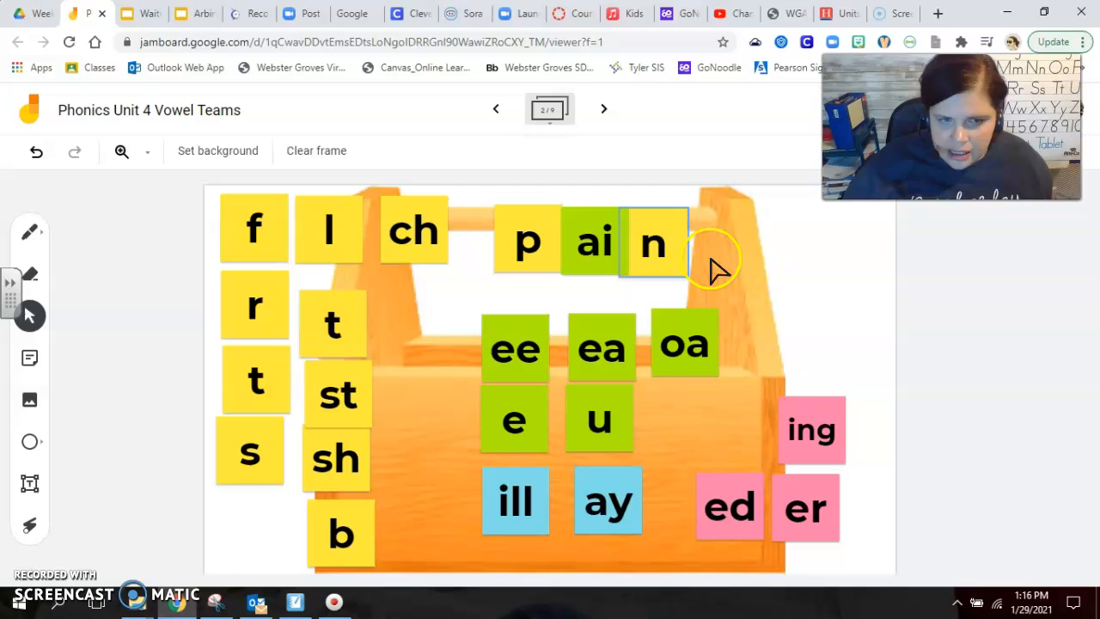
left_click_drag(332, 325, 722, 254)
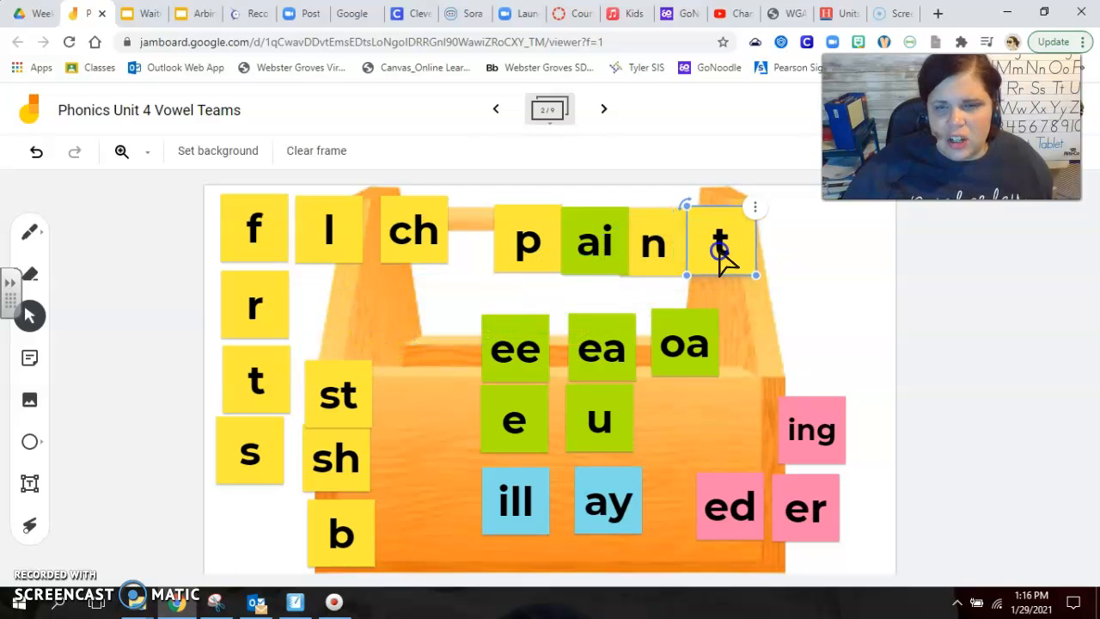
left_click(722, 254)
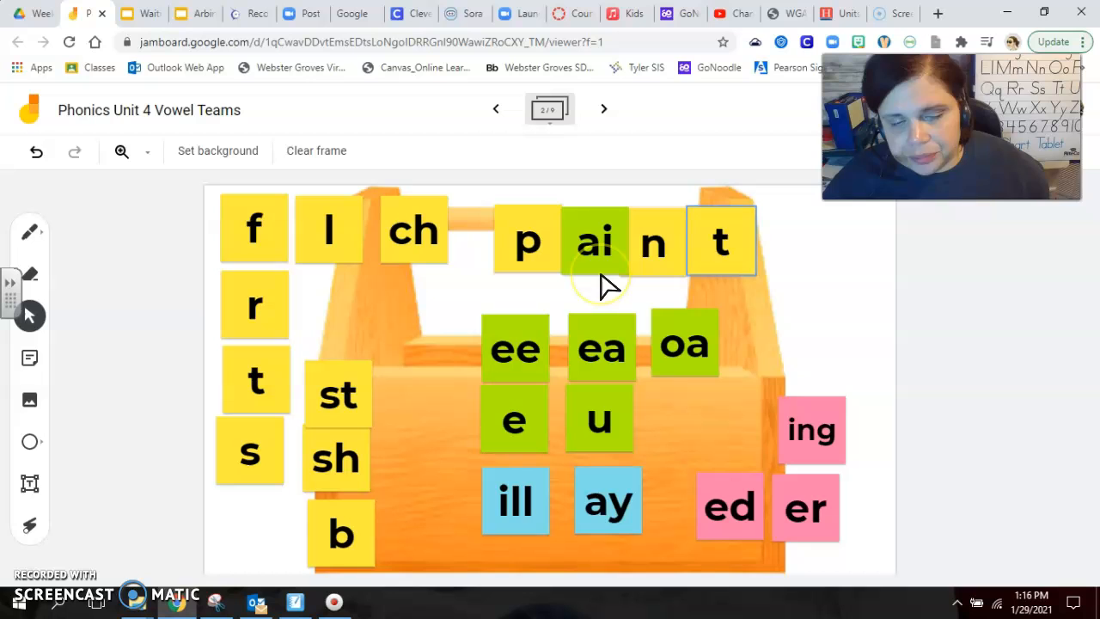
Create a new orange sticky note reading 'ay' and add it to the board
left_click(31, 363)
left_click(693, 247)
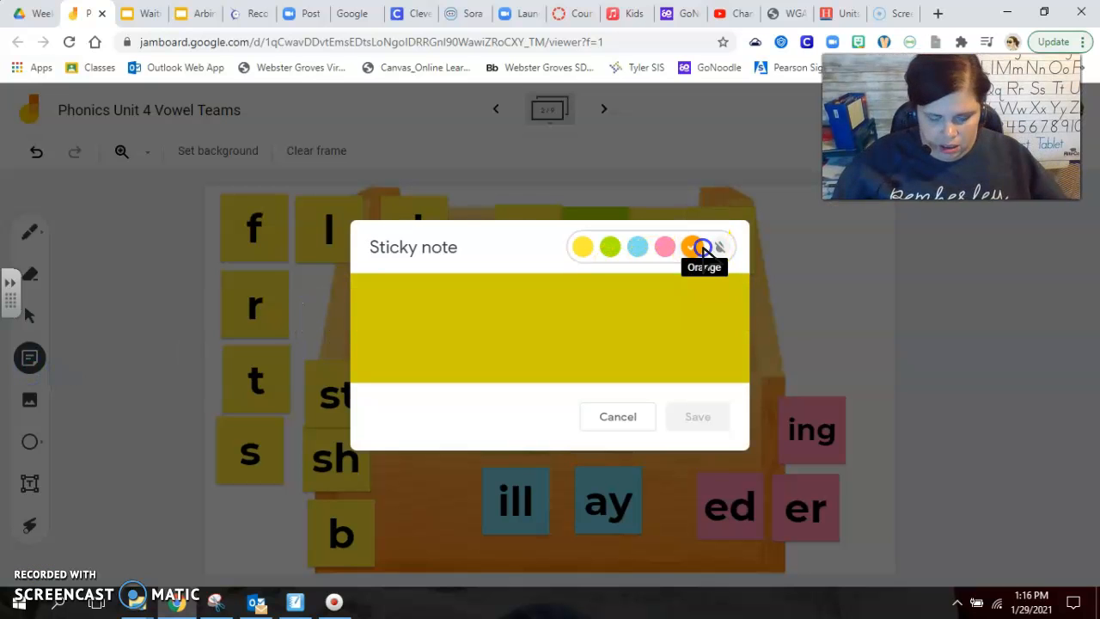
left_click(529, 330)
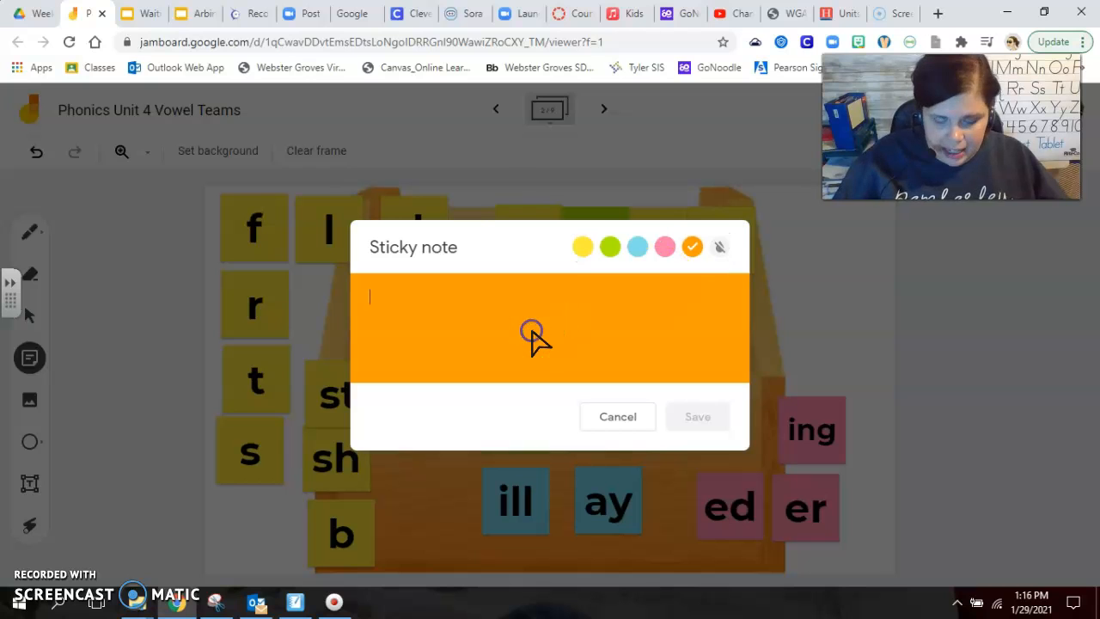
type("ay")
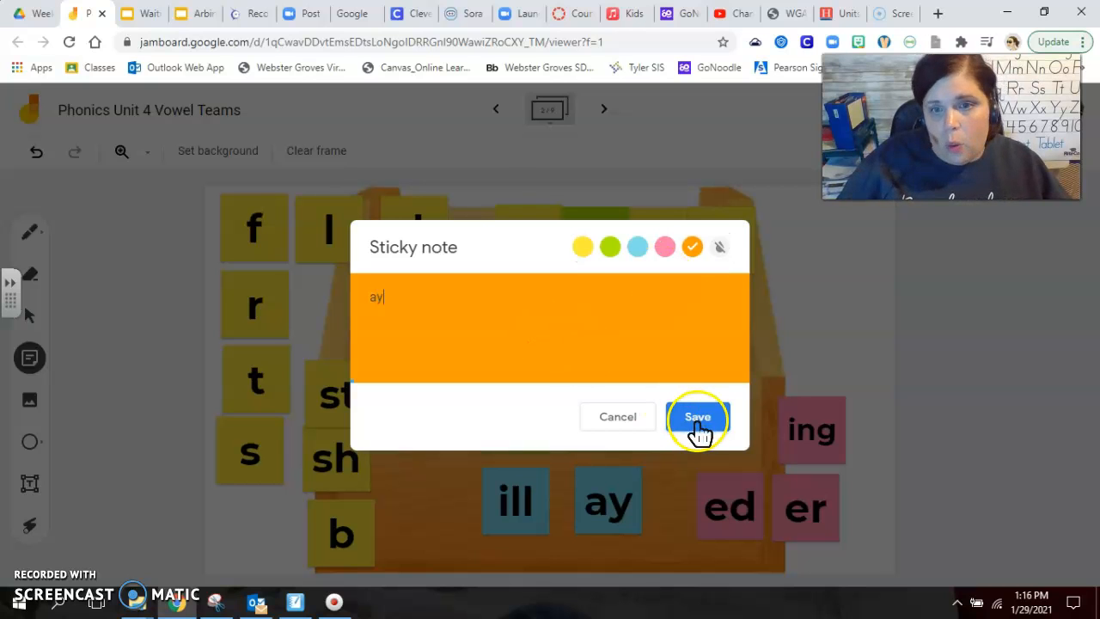
left_click(699, 416)
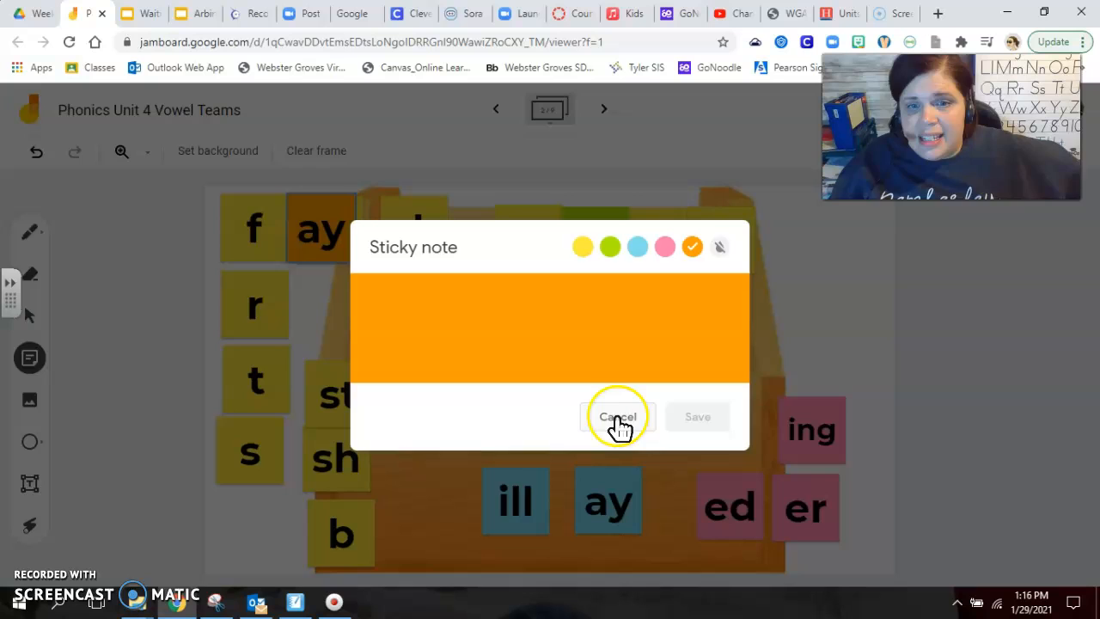
left_click(617, 416)
Try the ay note over the ai in 'paint', then set it aside right of the word
left_click(335, 232)
left_click_drag(382, 257, 601, 258)
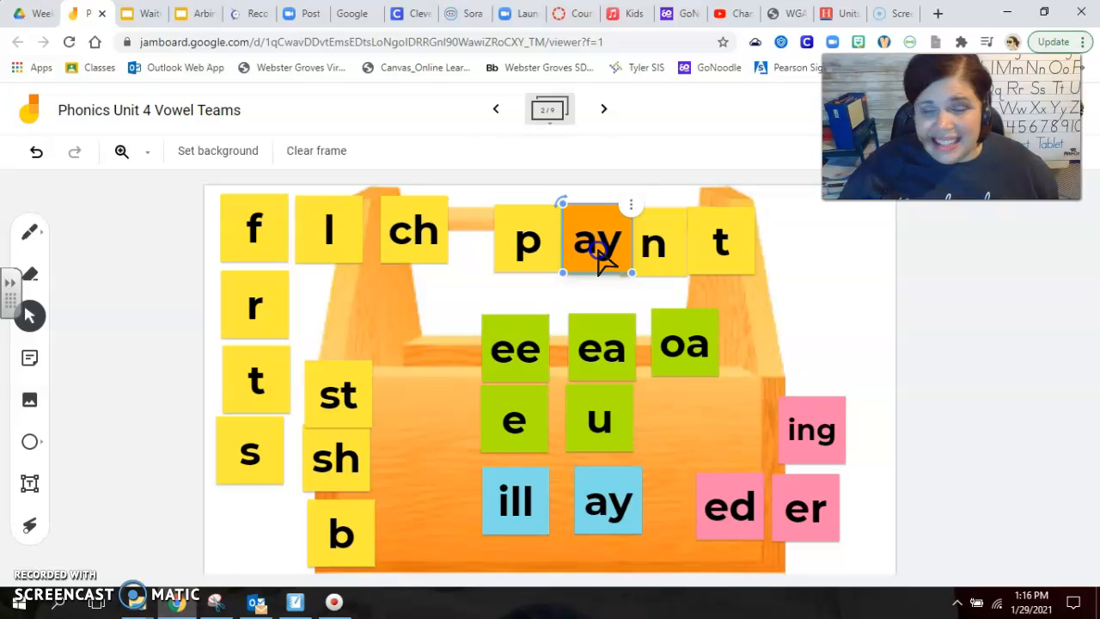
mouse_move(602, 253)
left_mouse_down()
mouse_move(778, 322)
mouse_move(817, 324)
left_mouse_up()
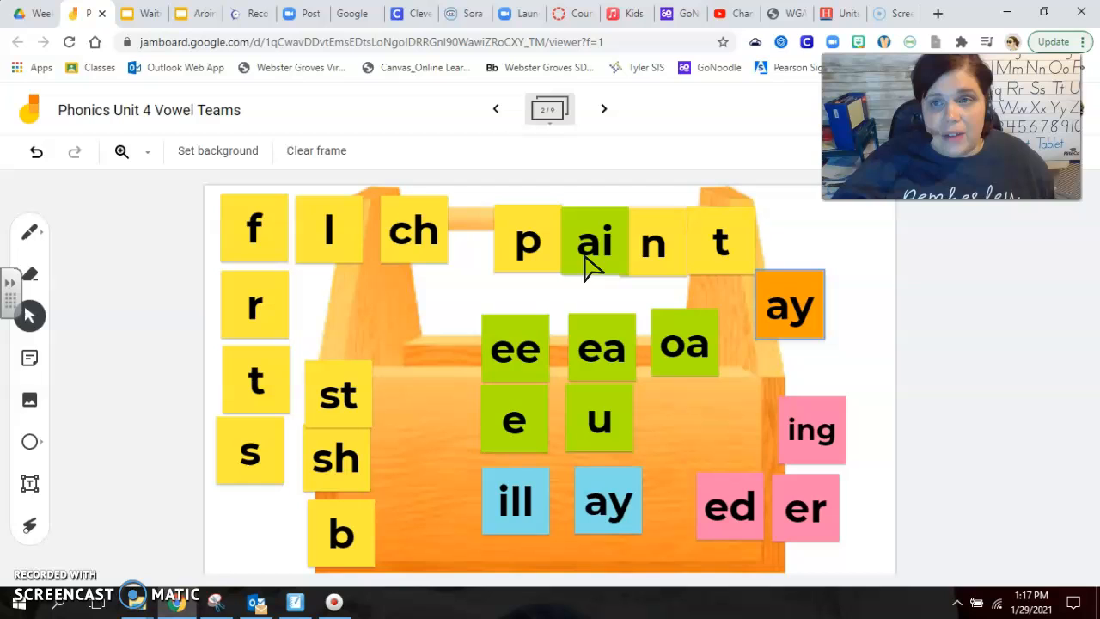
Delete the orange ay note via its three-dot menu
left_click(795, 314)
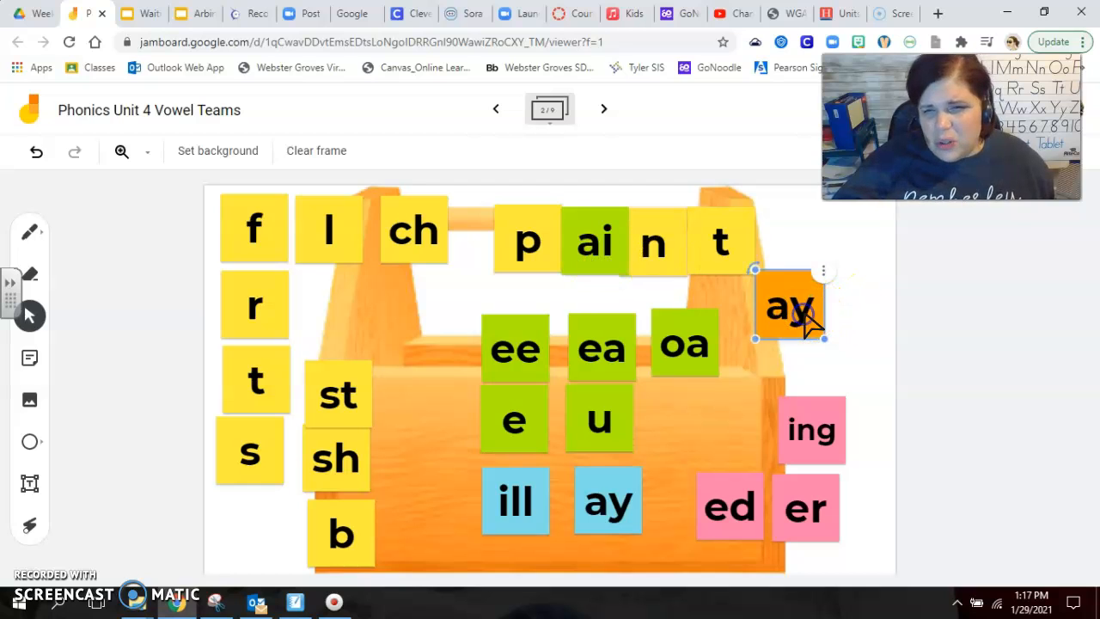
left_click(823, 274)
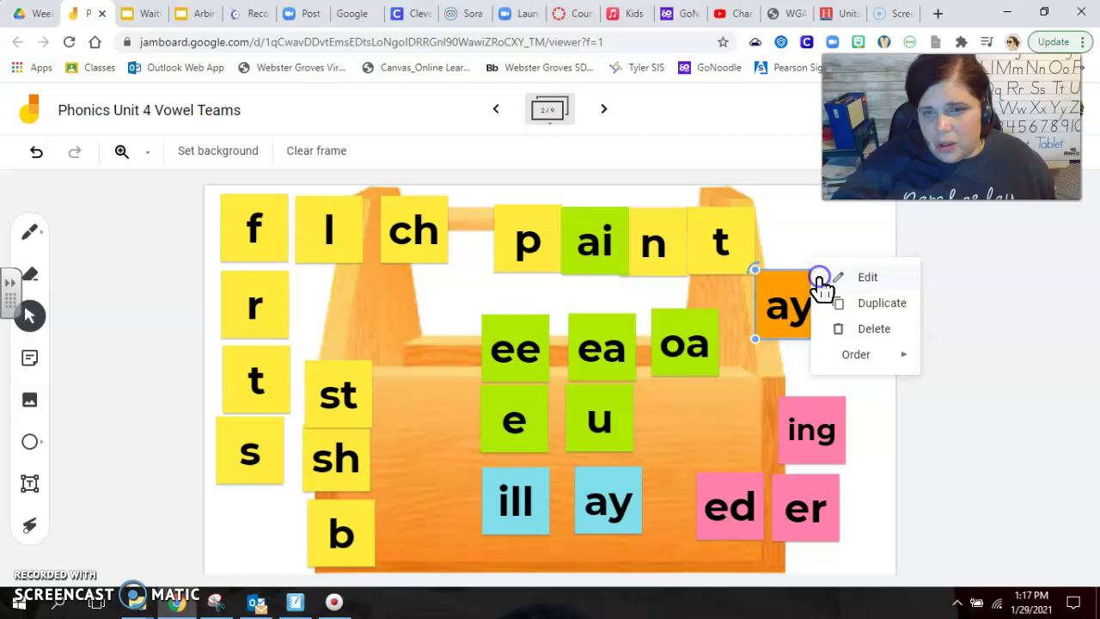
left_click(858, 331)
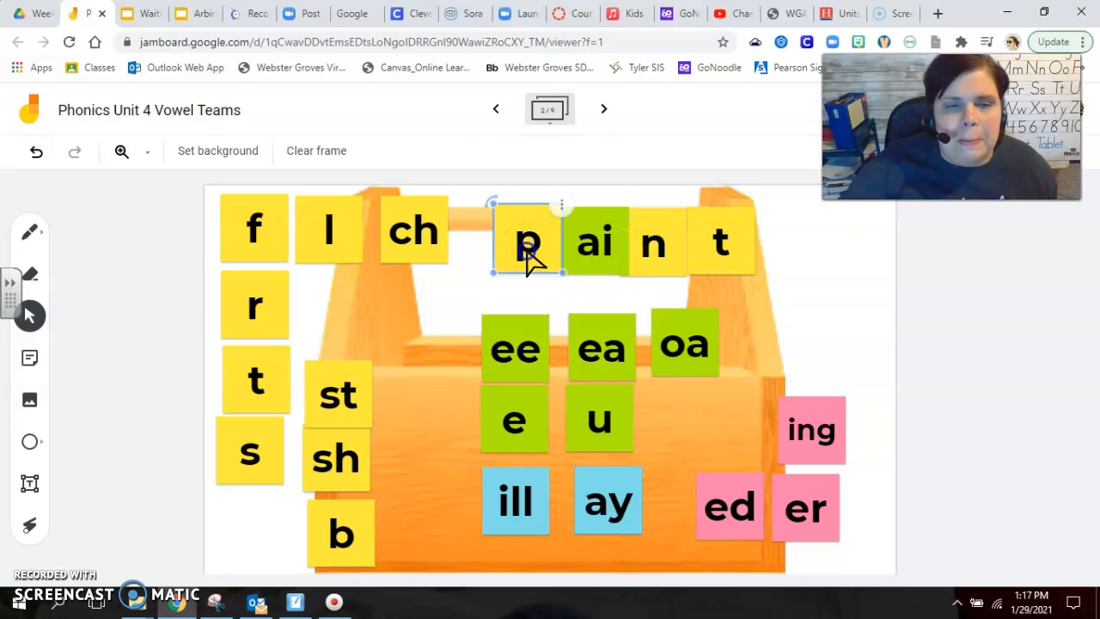
Take 'paint' apart, returning the p, ai, n and t notes to their toolbox spots
left_click_drag(526, 245, 335, 322)
mouse_move(595, 245)
left_mouse_down()
mouse_move(668, 438)
mouse_move(688, 440)
left_mouse_up()
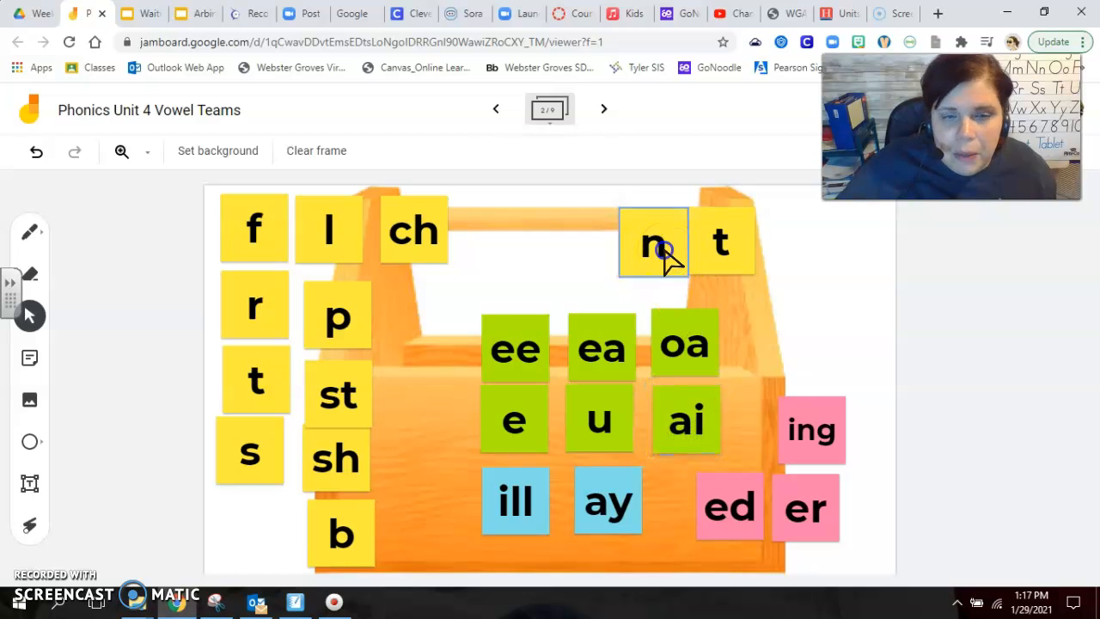
left_click_drag(657, 250, 428, 320)
mouse_move(723, 245)
left_mouse_down()
mouse_move(435, 417)
mouse_move(441, 399)
left_mouse_up()
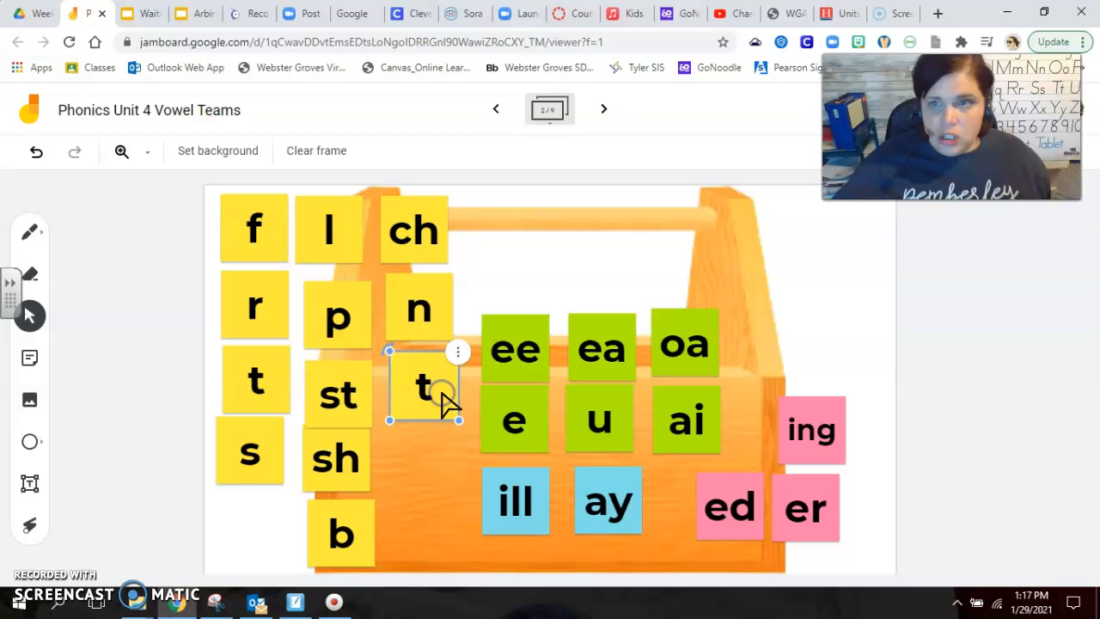
left_click(1040, 498)
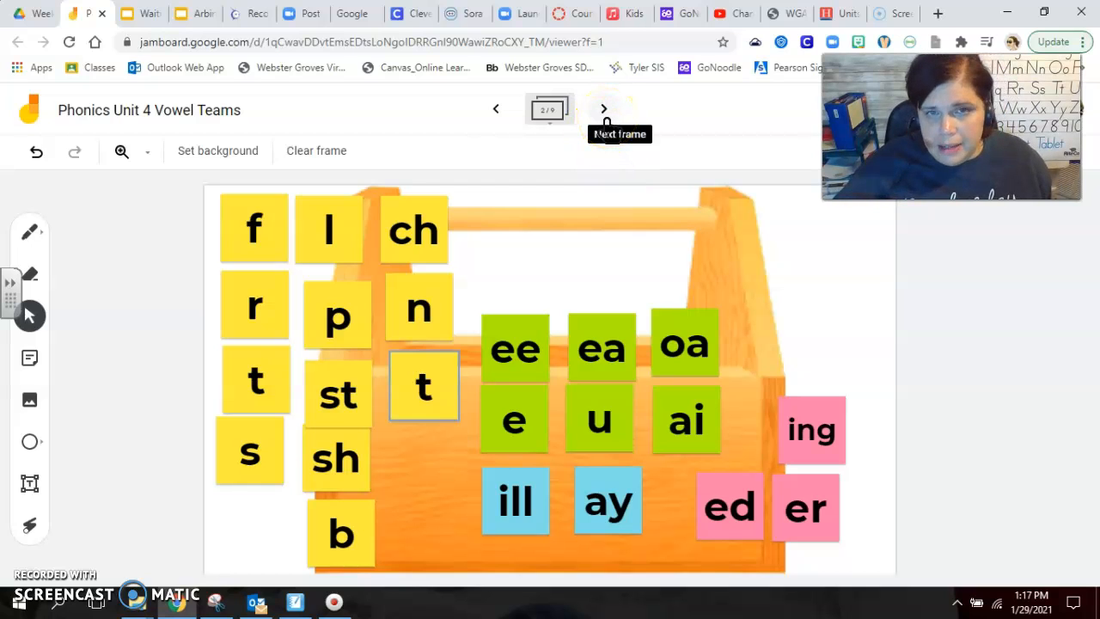
Advance to frame 3 showing the picture cards with orange word labels
left_click(603, 109)
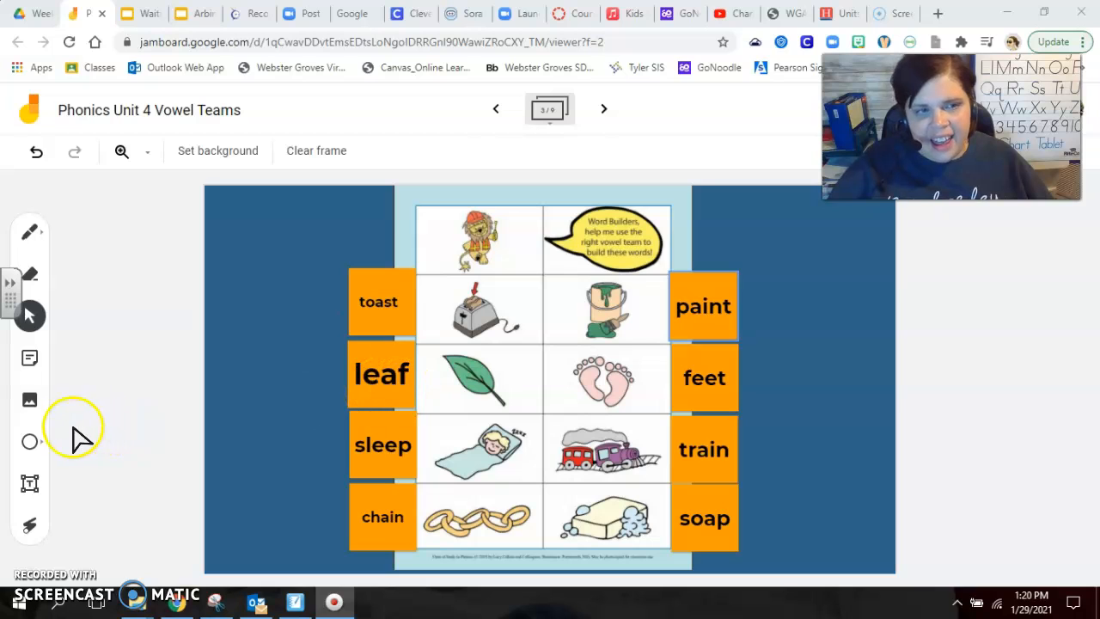
left_click(30, 526)
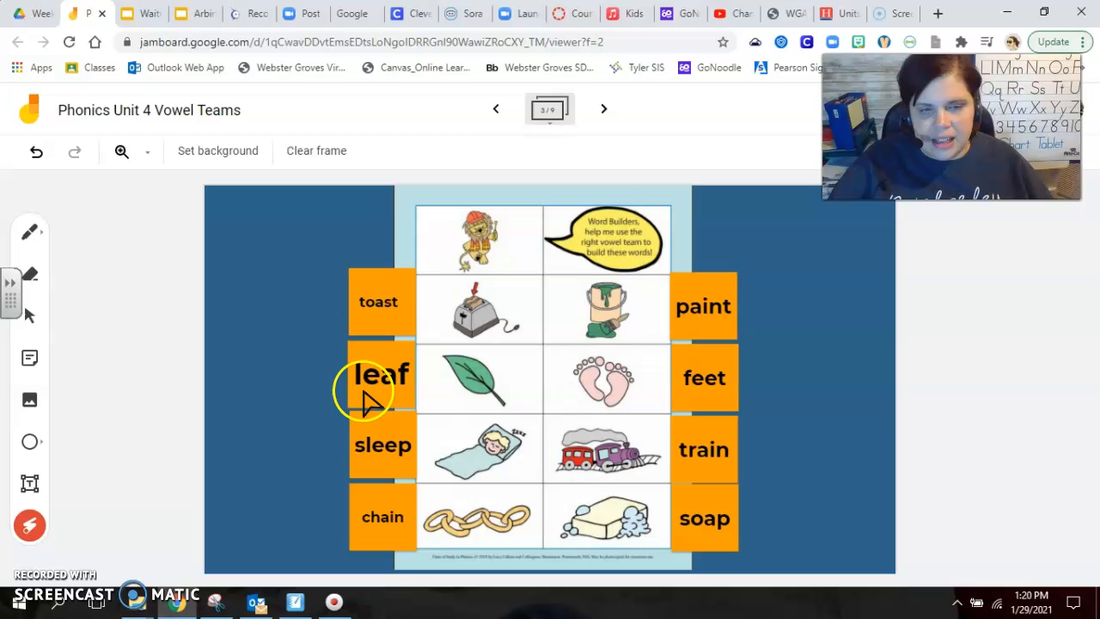
mouse_move(357, 391)
left_mouse_down()
mouse_move(399, 395)
mouse_move(391, 400)
left_mouse_up()
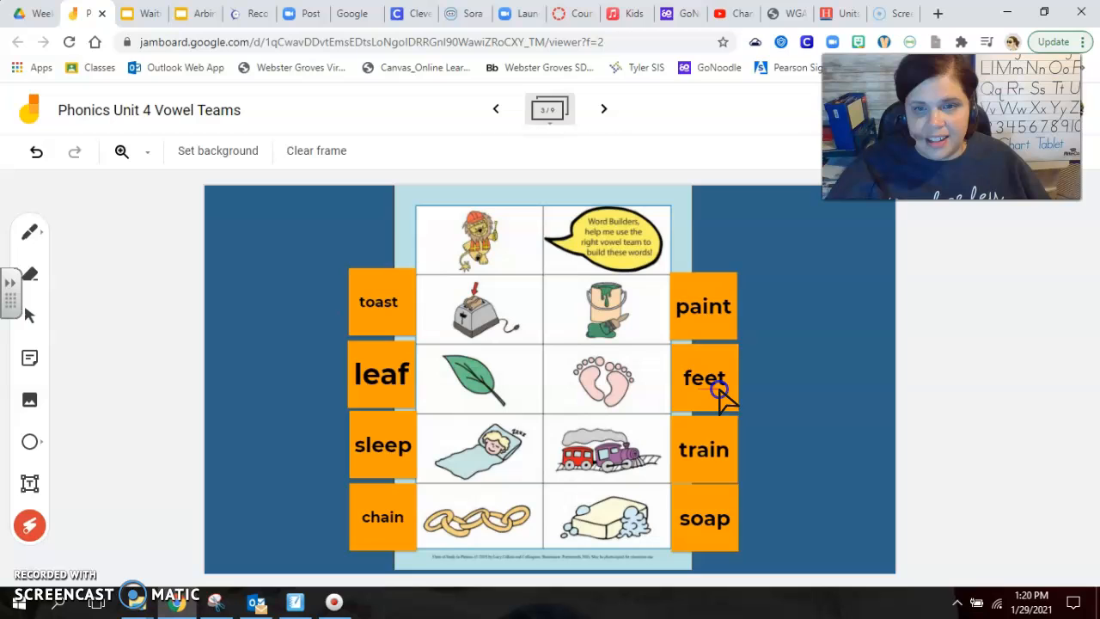
left_click(705, 397)
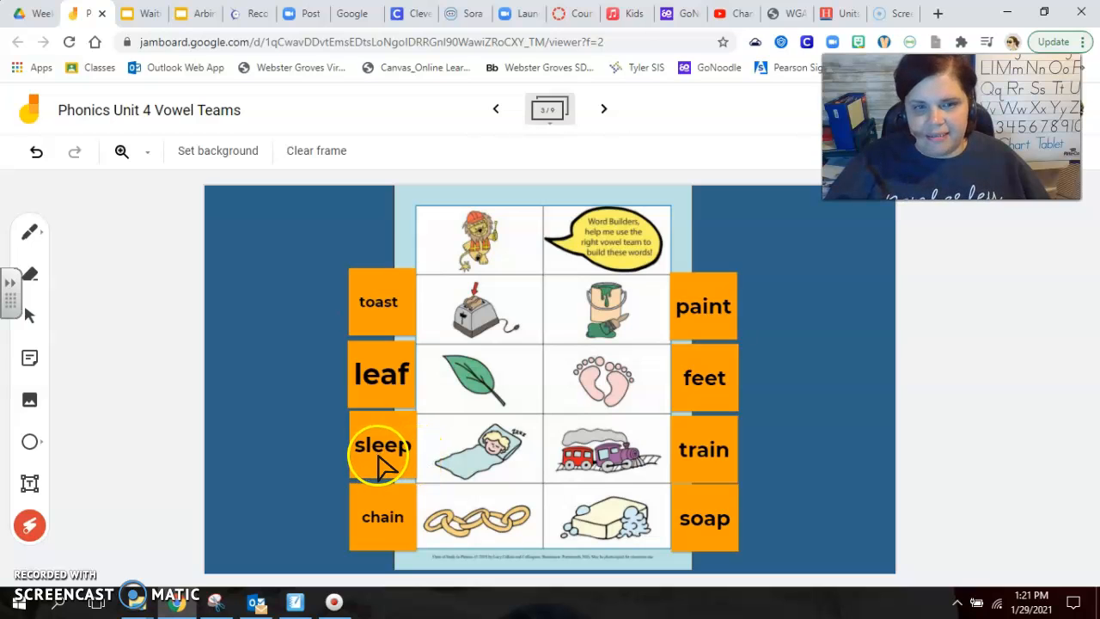
left_click_drag(376, 459, 406, 461)
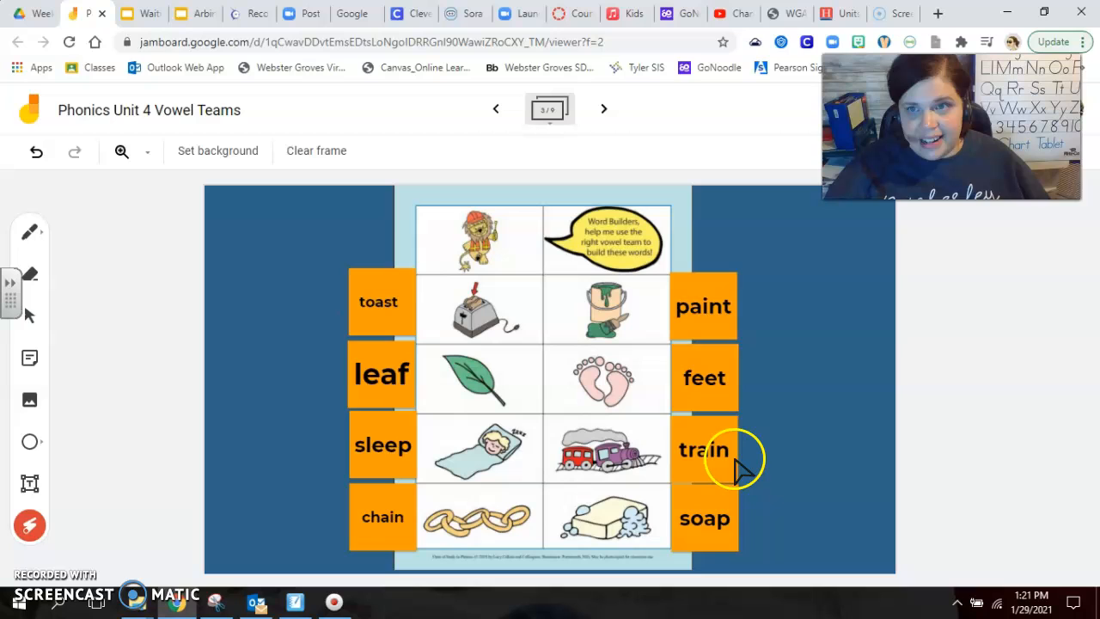
left_click(705, 465)
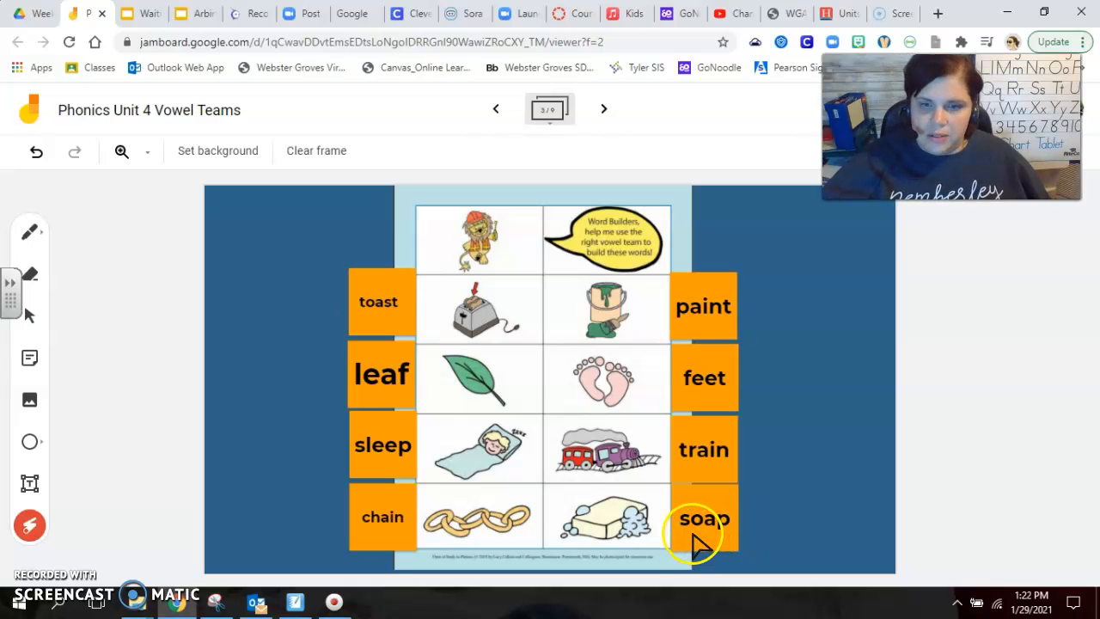
left_click(698, 535)
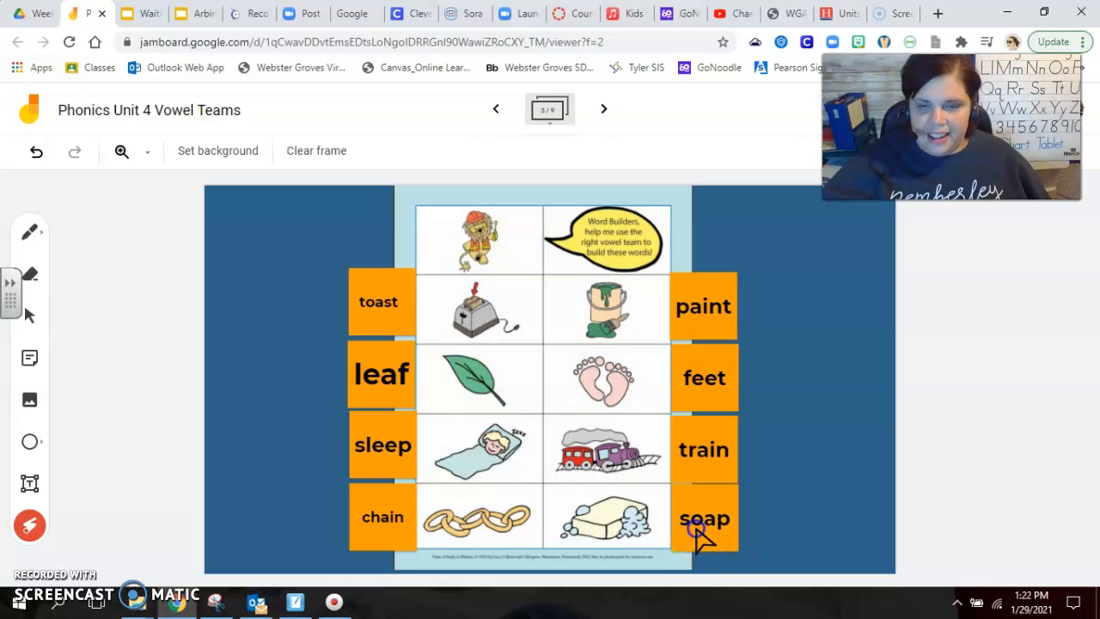